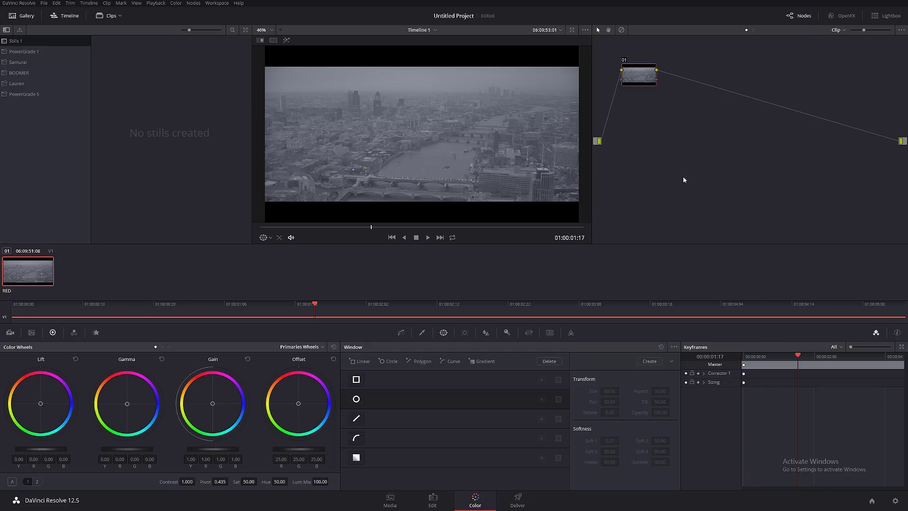
Drag node 01 down and left in the Node Editor, closer to the input.
{"action": "left_click_drag", "start_coordinate": [636, 77], "coordinate": [628, 127]}
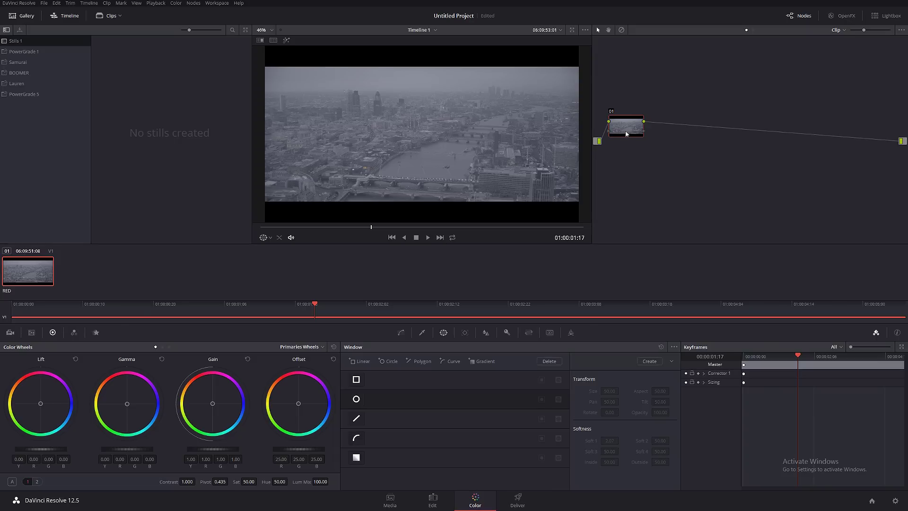
{"action": "left_click", "coordinate": [625, 131]}
Show the clip's Camera Raw settings and label node 01 'REC7009'.
{"action": "left_click", "coordinate": [10, 333]}
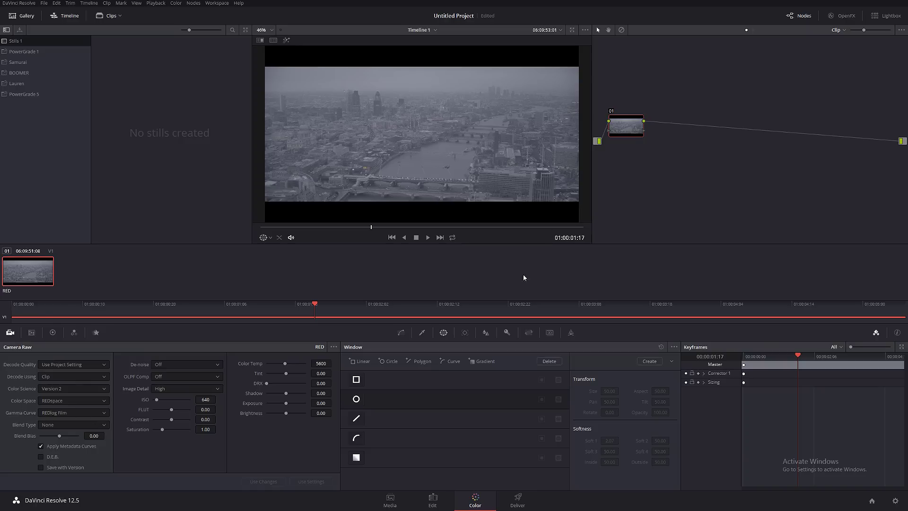
{"action": "left_click_drag", "start_coordinate": [623, 135], "coordinate": [618, 124]}
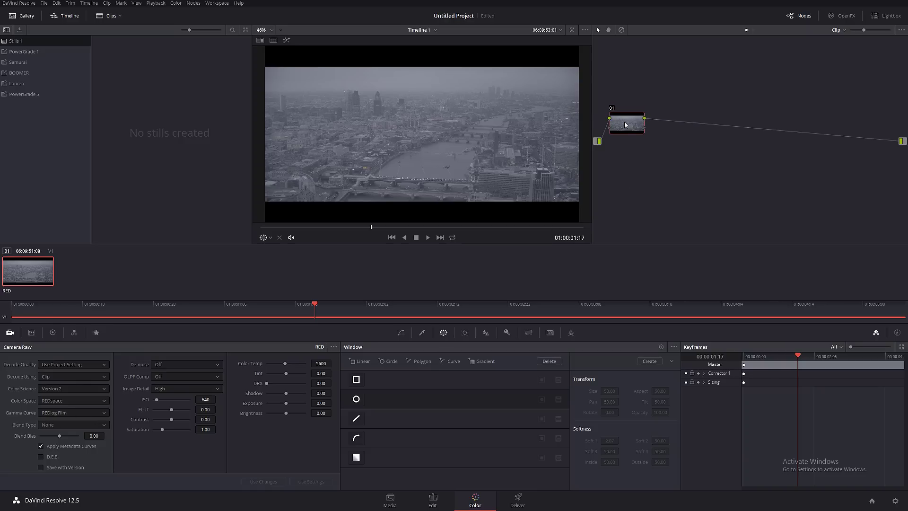
{"action": "right_click", "coordinate": [626, 121]}
{"action": "left_click", "coordinate": [650, 139]}
{"action": "type", "text": "REC7009"}
Show the Curves palette and a floating Scopes window, shrunk and moved off the viewer.
{"action": "left_click", "coordinate": [401, 333]}
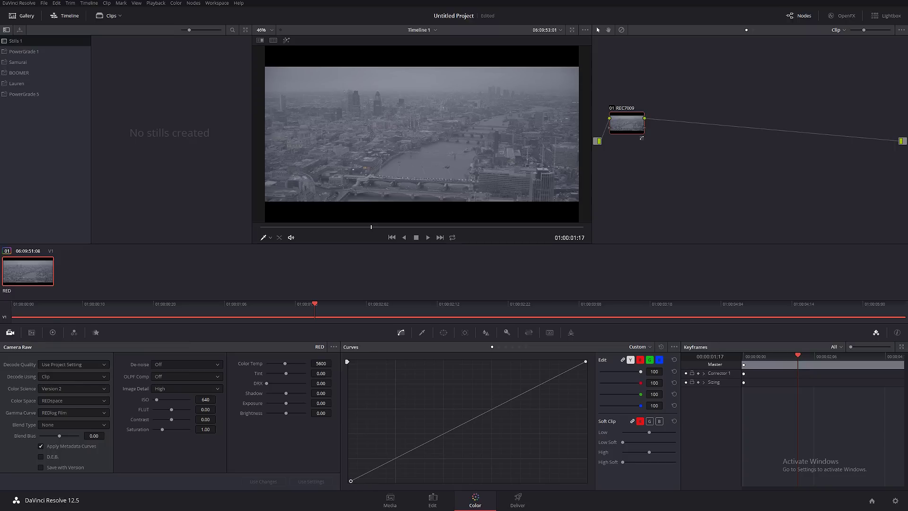
{"action": "key", "text": "ctrl+shift+w"}
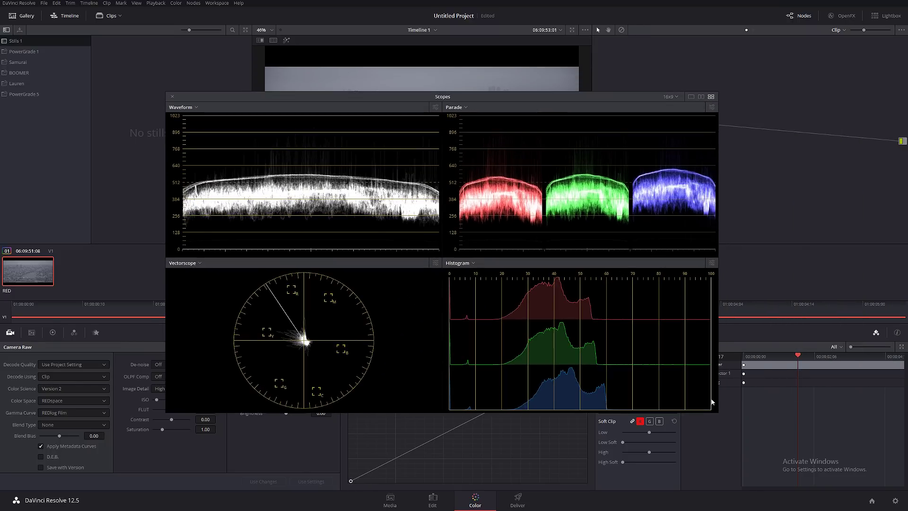
{"action": "left_click_drag", "start_coordinate": [714, 411], "coordinate": [511, 296]}
{"action": "left_click_drag", "start_coordinate": [267, 100], "coordinate": [207, 187]}
{"action": "left_click_drag", "start_coordinate": [128, 114], "coordinate": [27, 24]}
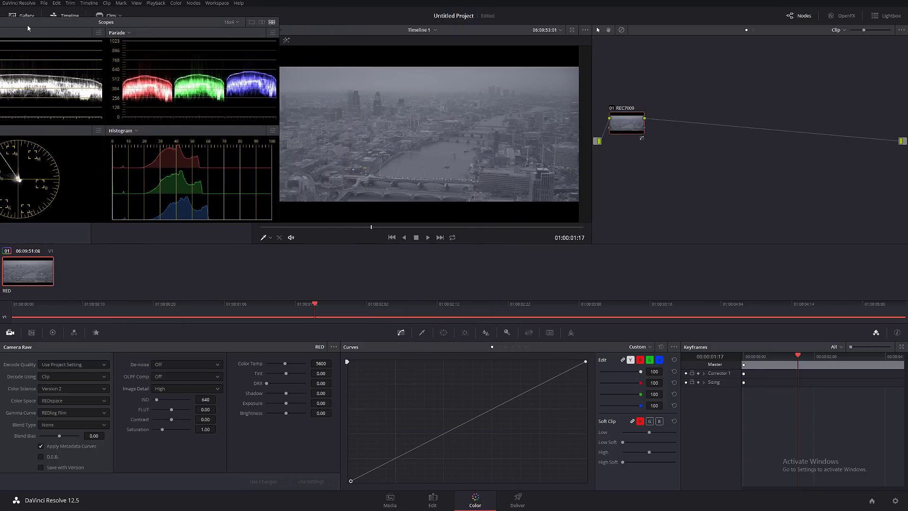
Switch the scopes to a single RGB Parade view, resized and parked over the Gallery.
{"action": "left_click", "coordinate": [257, 22]}
{"action": "left_click_drag", "start_coordinate": [168, 25], "coordinate": [254, 91]}
{"action": "left_click", "coordinate": [210, 75]}
{"action": "left_click", "coordinate": [42, 100]}
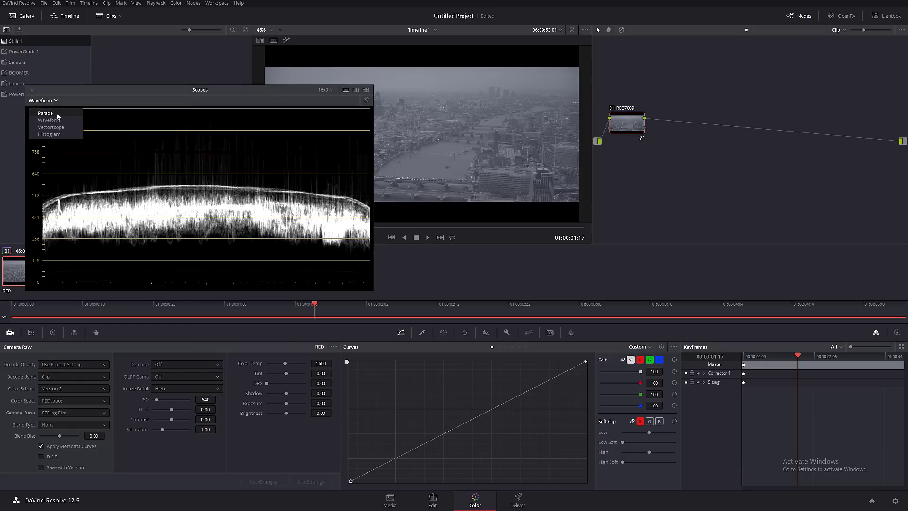
{"action": "left_click", "coordinate": [46, 113]}
{"action": "left_click_drag", "start_coordinate": [122, 120], "coordinate": [228, 224]}
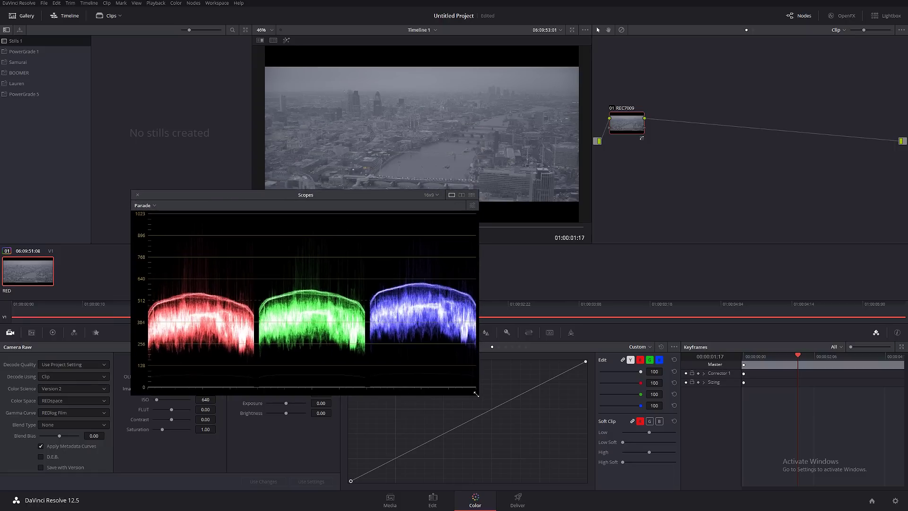
{"action": "left_click_drag", "start_coordinate": [476, 393], "coordinate": [347, 322]}
{"action": "left_click_drag", "start_coordinate": [274, 195], "coordinate": [143, 120]}
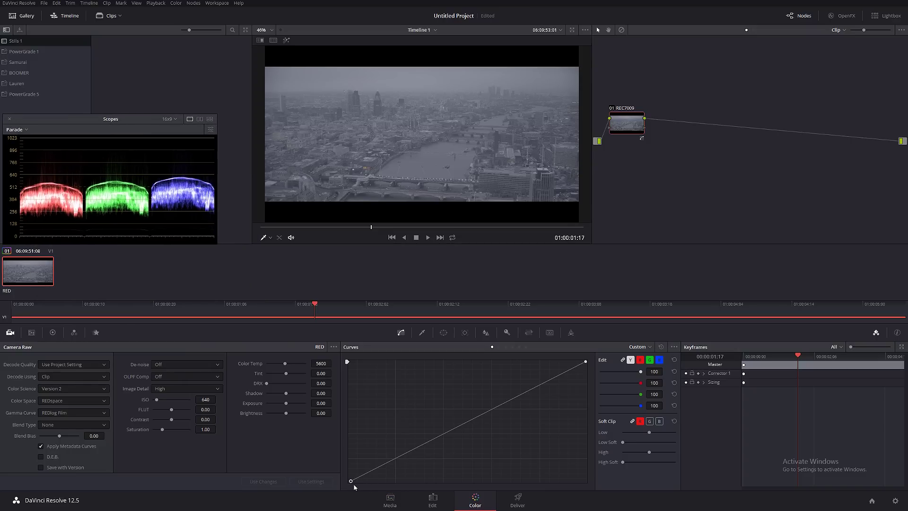
Raise the curve's black point and pull its white point inward for more contrast.
{"action": "left_click_drag", "start_coordinate": [351, 482], "coordinate": [385, 487]}
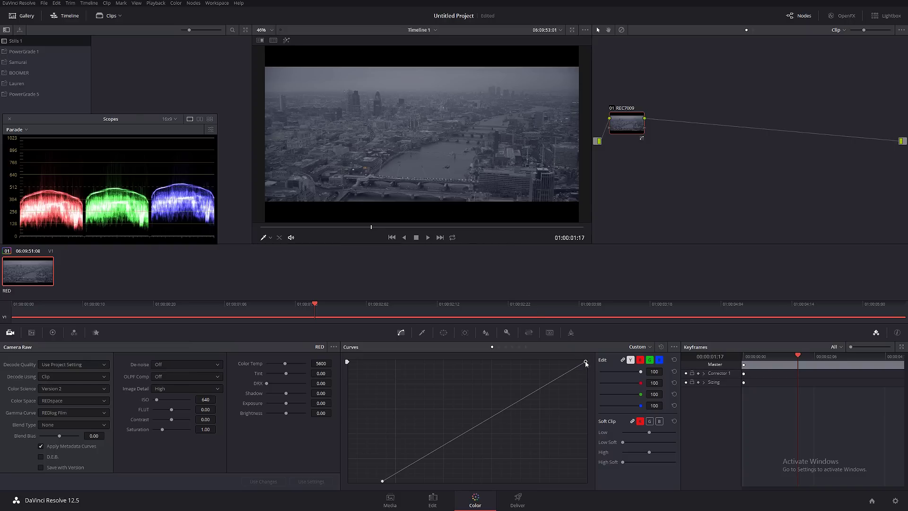
{"action": "left_click_drag", "start_coordinate": [585, 362], "coordinate": [563, 351]}
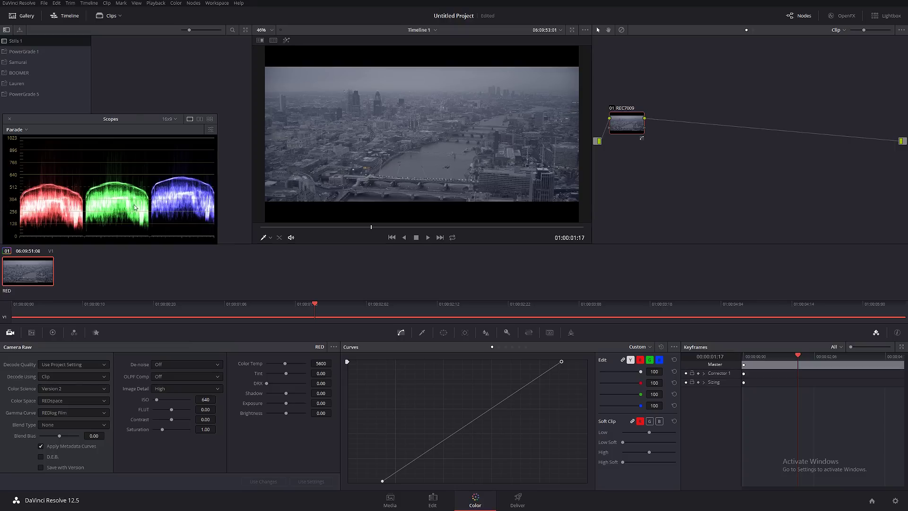
Add a second serial node labelled 'Color Balance'.
{"action": "key", "text": "alt+s"}
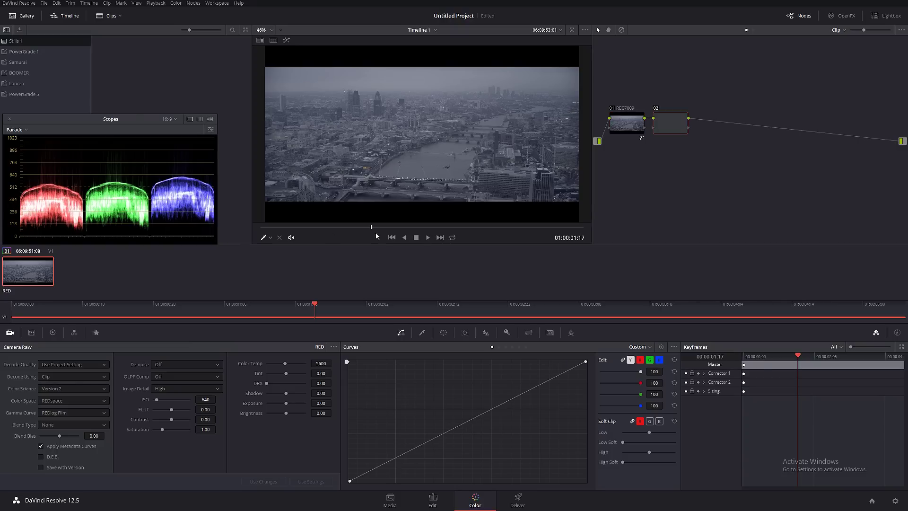
{"action": "right_click", "coordinate": [668, 129]}
{"action": "left_click", "coordinate": [688, 146]}
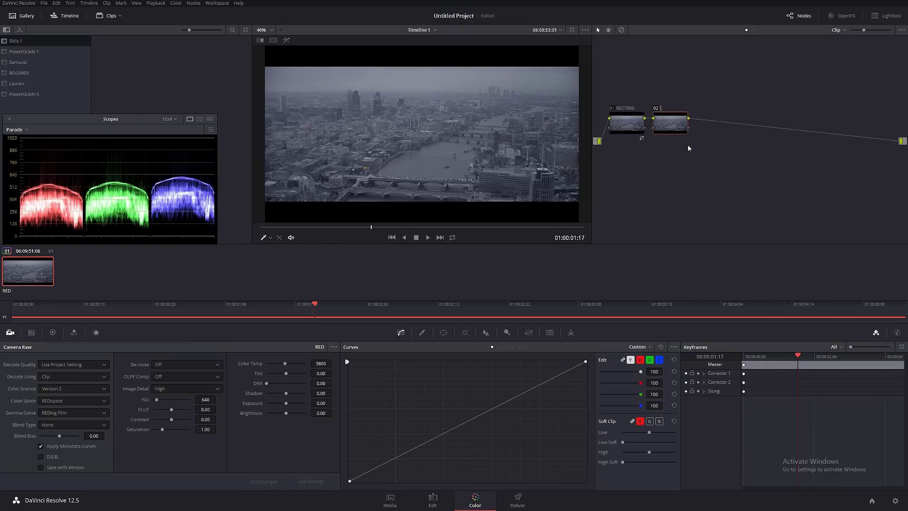
{"action": "type", "text": "Color Balance"}
{"action": "key", "text": "Return"}
Warm the Color Balance node by raising its Temperature to 520.
{"action": "left_click", "coordinate": [52, 333]}
{"action": "left_click", "coordinate": [38, 481]}
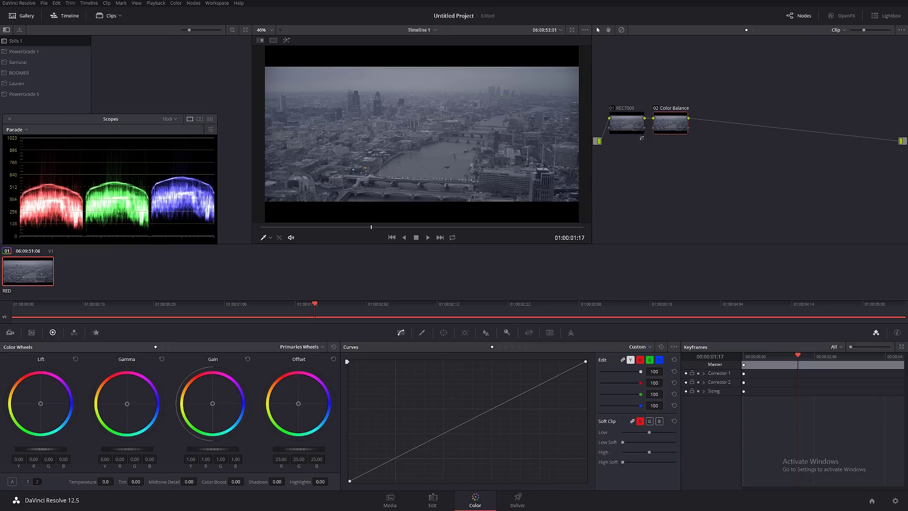
{"action": "left_click_drag", "start_coordinate": [105, 482], "coordinate": [115, 481]}
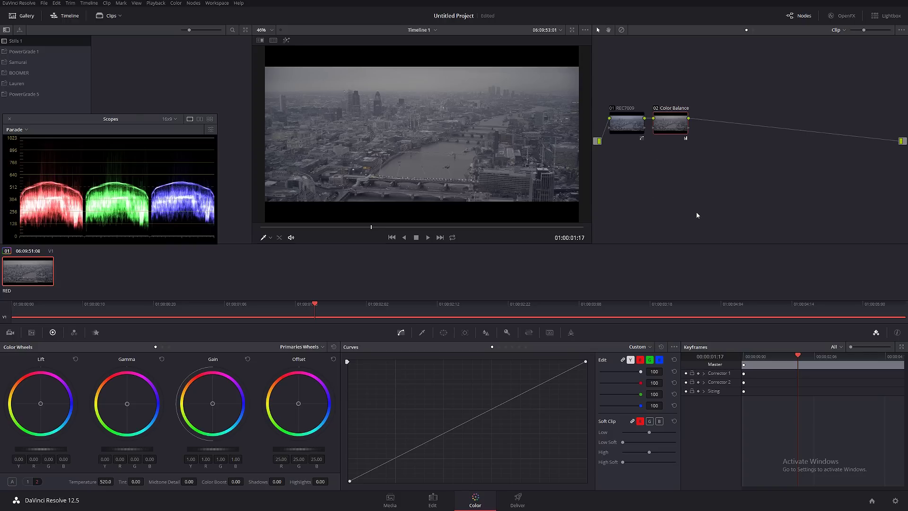
Add serial node 03 after Color Balance and scrub through the clip to review it.
{"action": "key", "text": "alt+s"}
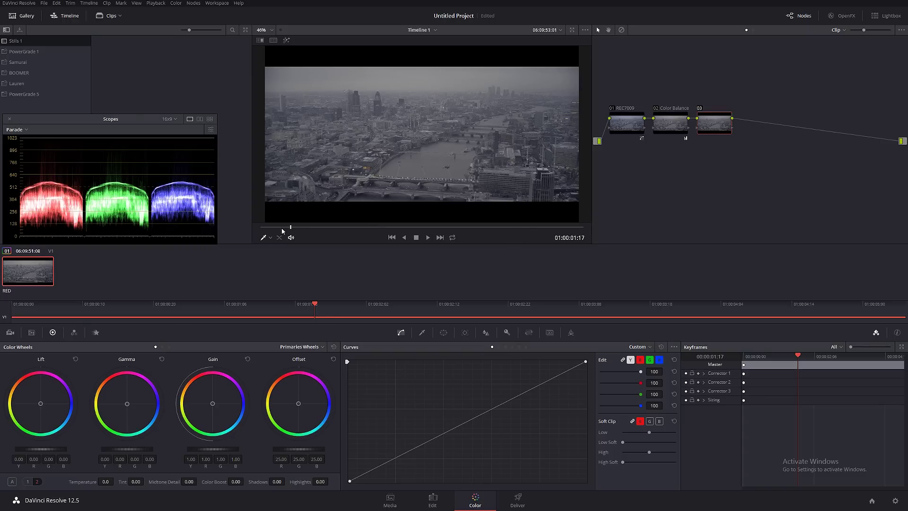
{"action": "left_click_drag", "start_coordinate": [283, 227], "coordinate": [452, 227]}
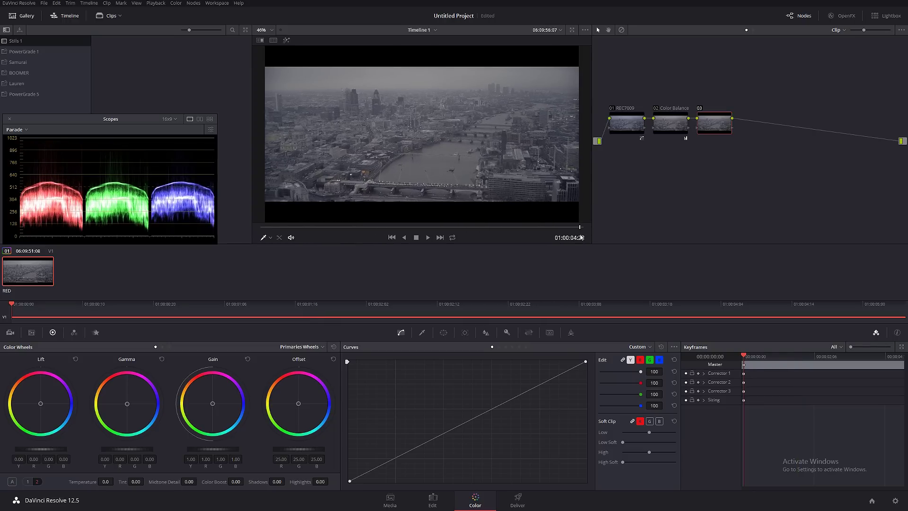
{"action": "left_click", "coordinate": [320, 227]}
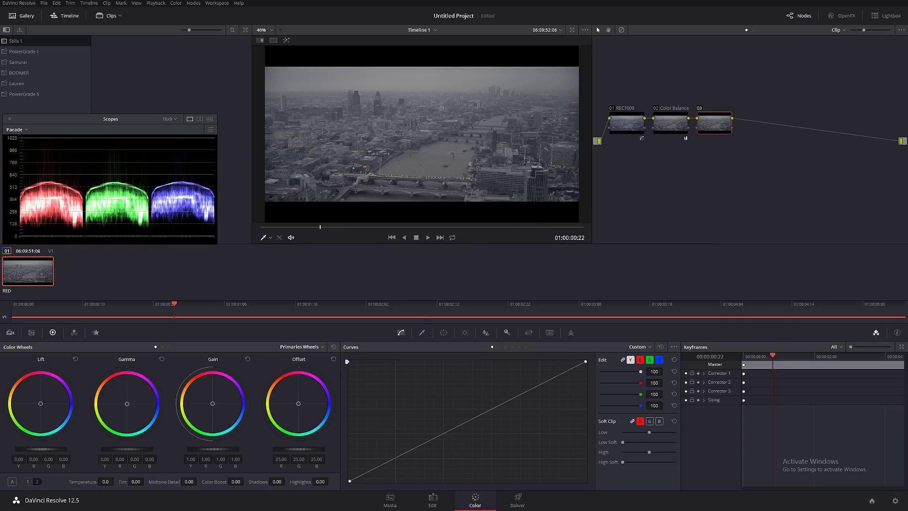
{"action": "left_click", "coordinate": [312, 347]}
Using Primaries Bars, lower node 03's Gamma red to -0.04 and green to -0.02.
{"action": "left_click", "coordinate": [302, 365]}
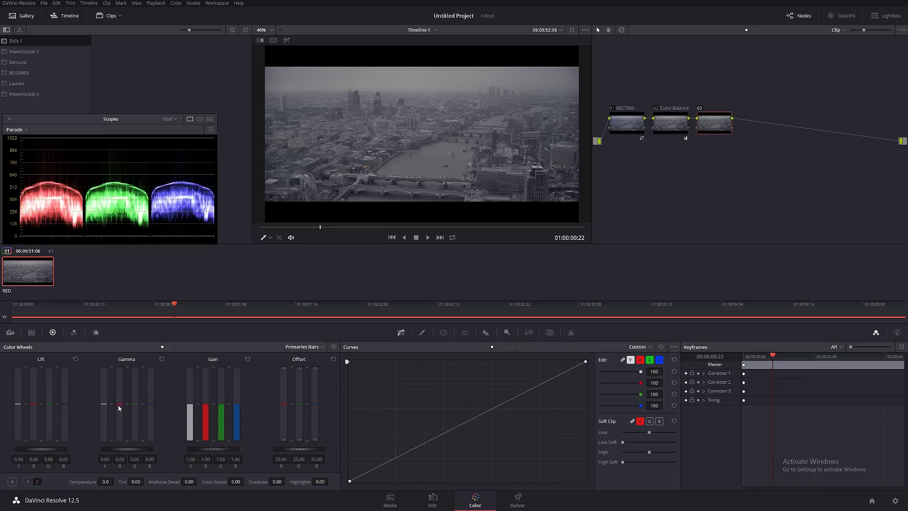
{"action": "left_click", "coordinate": [27, 481]}
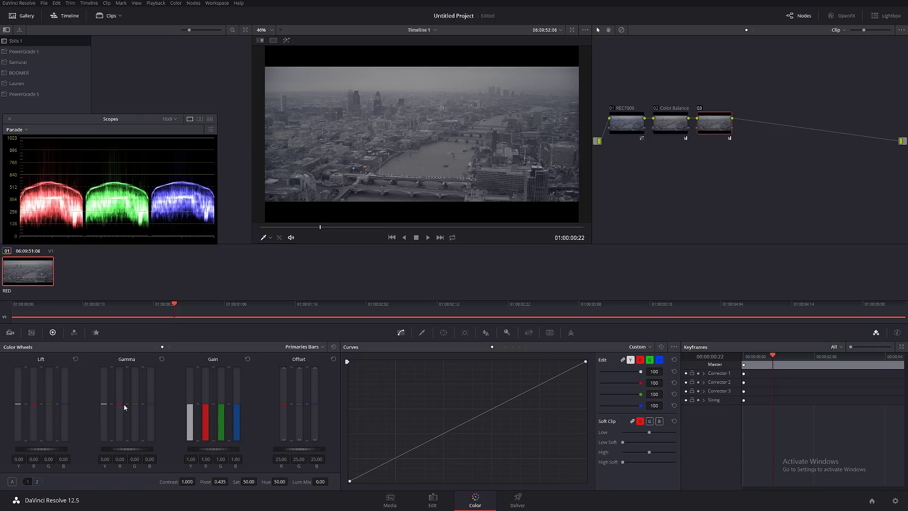
{"action": "left_click_drag", "start_coordinate": [125, 407], "coordinate": [135, 409]}
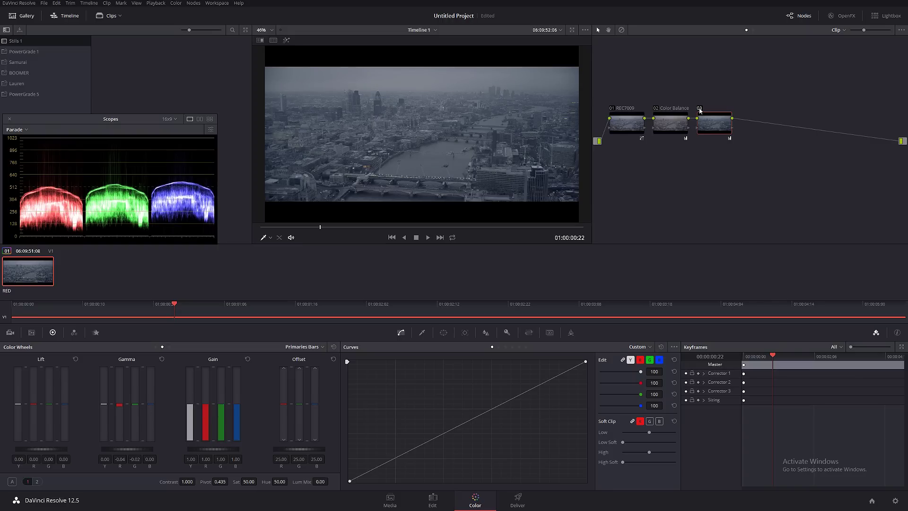
Label node 03 'Look' and add parallel node 05 joined through a Layer Mixer.
{"action": "right_click", "coordinate": [717, 119]}
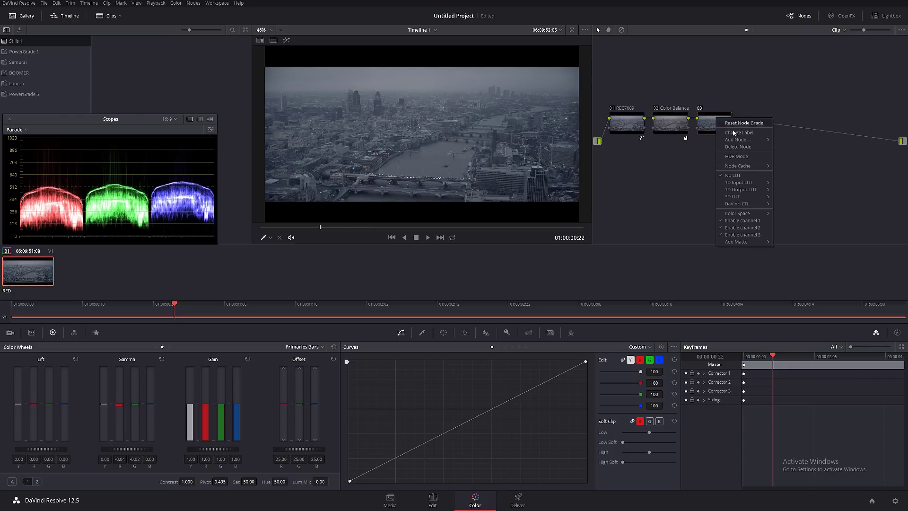
{"action": "left_click", "coordinate": [734, 133]}
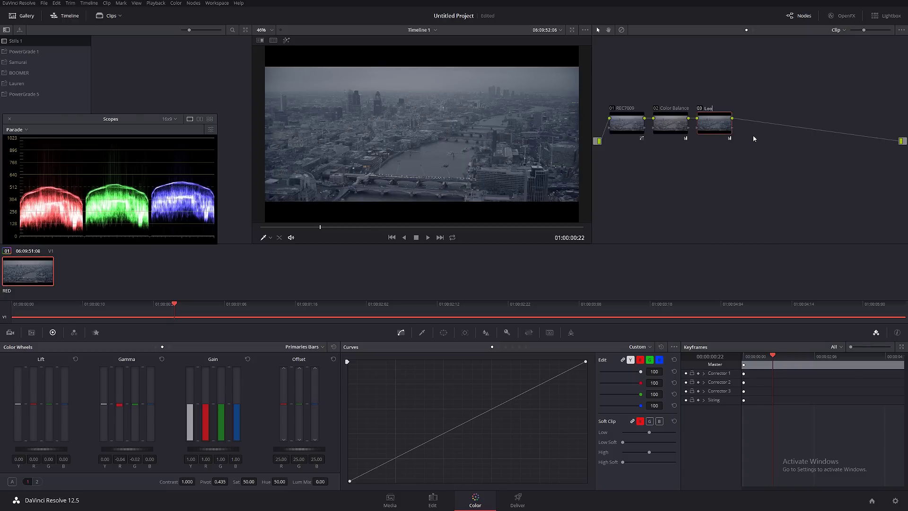
{"action": "type", "text": "k"}
{"action": "key", "text": "Return"}
{"action": "left_click_drag", "start_coordinate": [715, 132], "coordinate": [720, 117]}
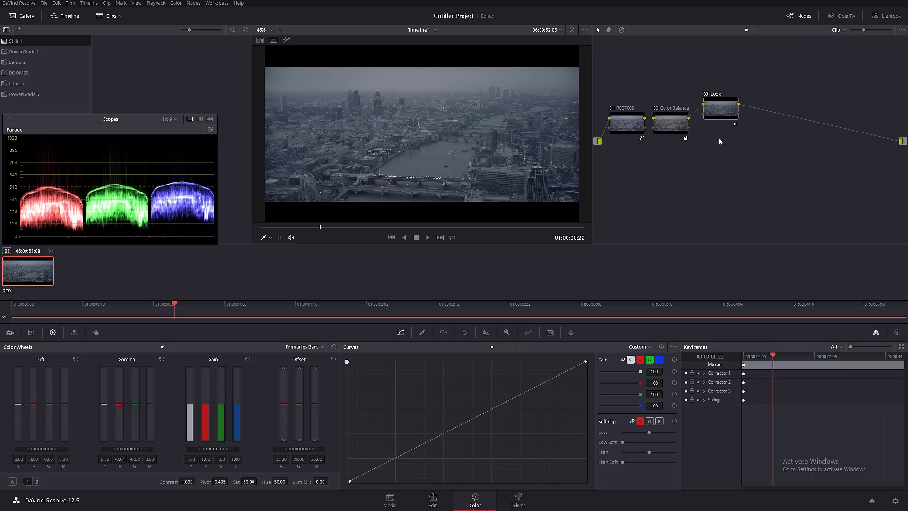
{"action": "key", "text": "alt+l"}
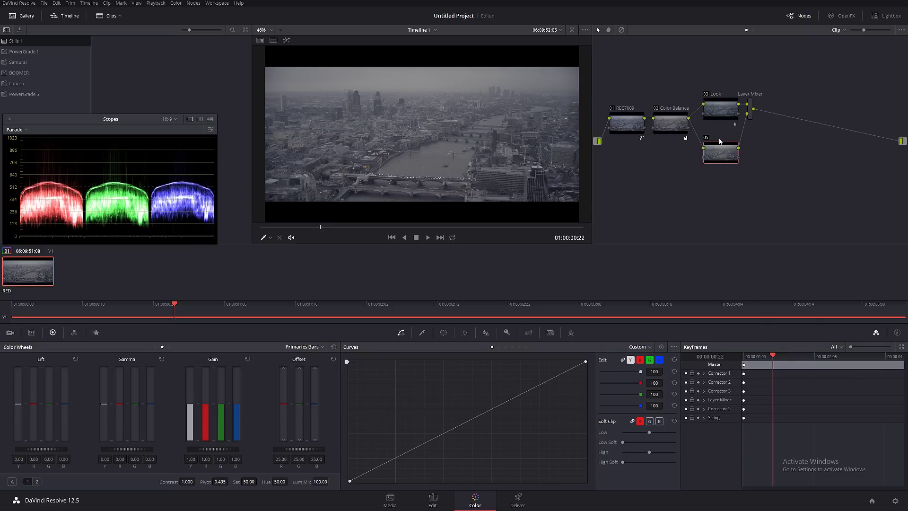
{"action": "left_click_drag", "start_coordinate": [132, 117], "coordinate": [133, 105]}
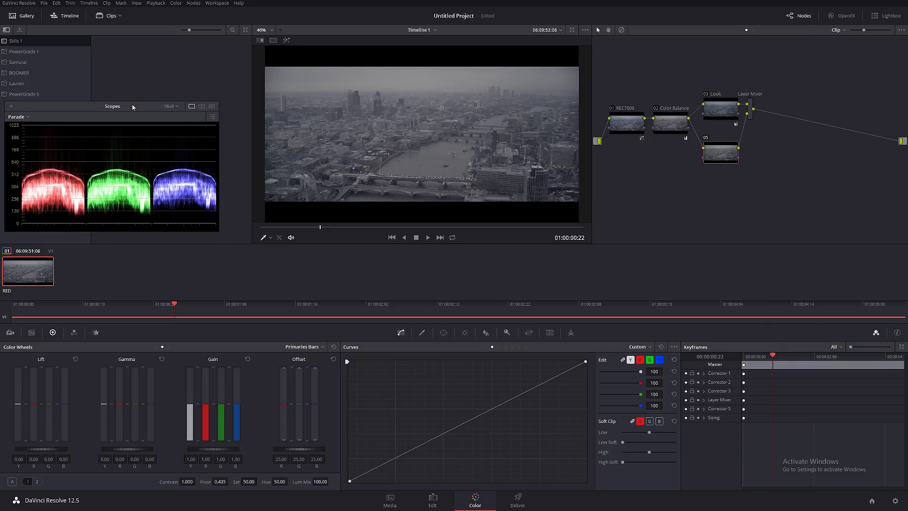
{"action": "left_click", "coordinate": [74, 333]}
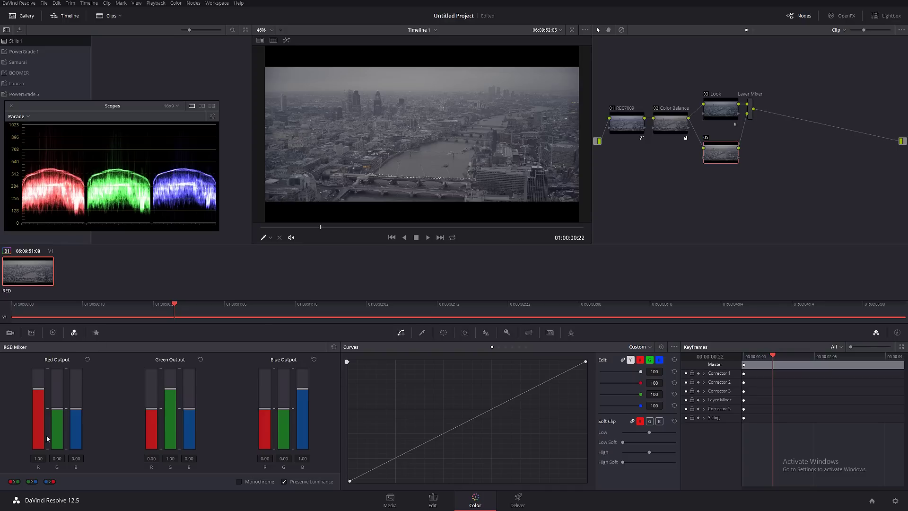
{"action": "left_click", "coordinate": [238, 481]}
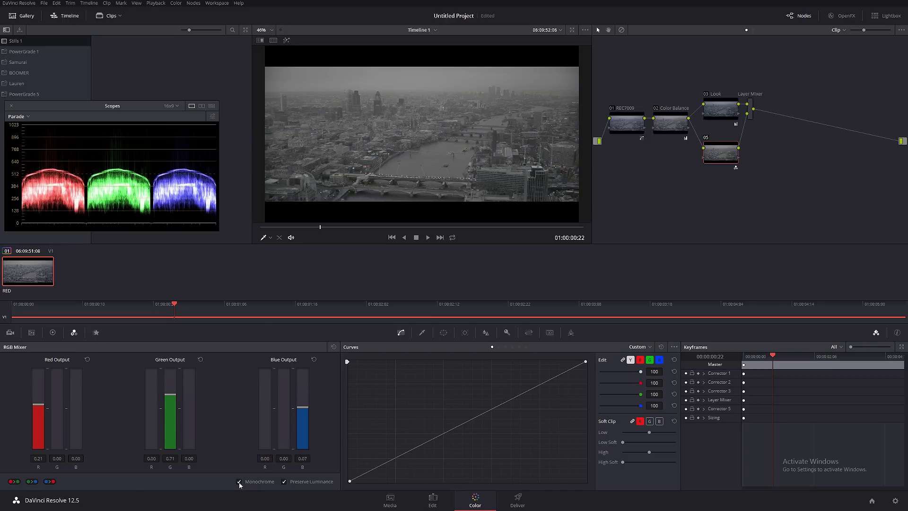
{"action": "scroll", "coordinate": [383, 113], "scroll_direction": "up", "scroll_amount": 1}
{"action": "scroll", "coordinate": [383, 114], "scroll_direction": "up", "scroll_amount": 3}
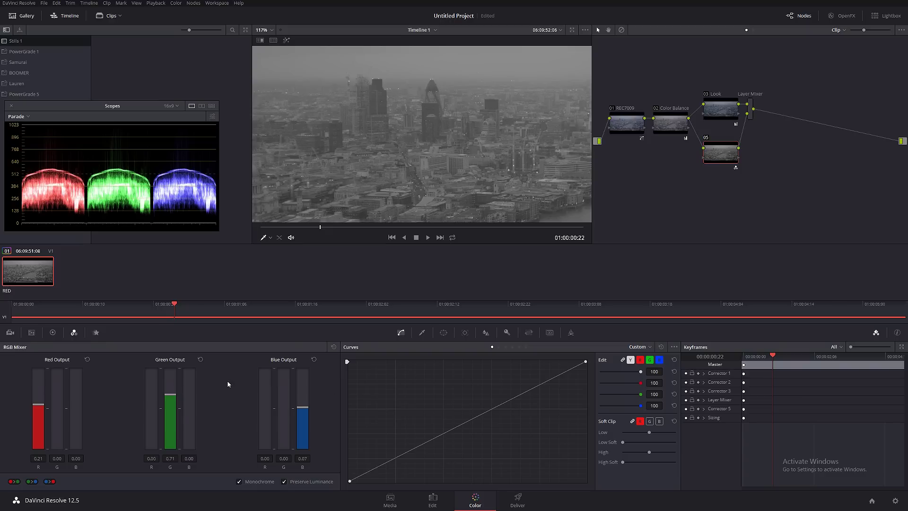
{"action": "scroll", "coordinate": [456, 158], "scroll_direction": "down", "scroll_amount": 8}
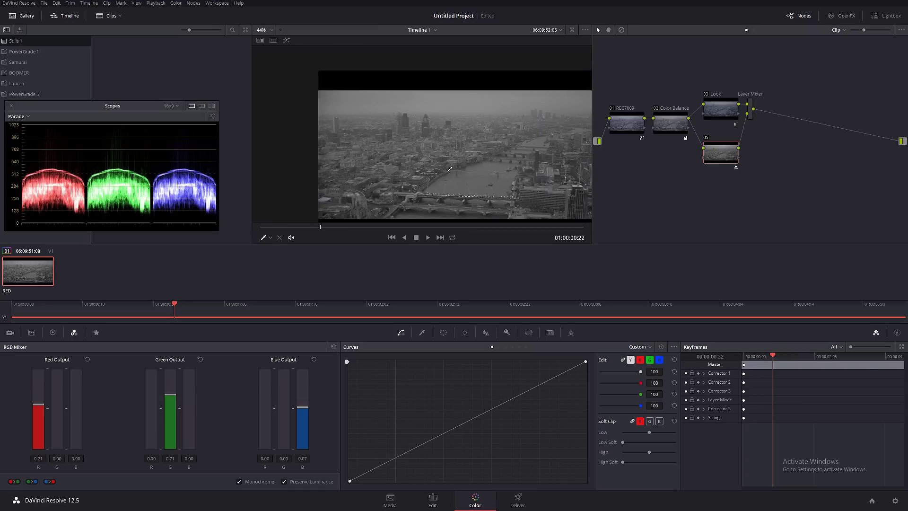
{"action": "left_click_drag", "start_coordinate": [473, 154], "coordinate": [422, 144]}
{"action": "scroll", "coordinate": [423, 145], "scroll_direction": "up", "scroll_amount": 1}
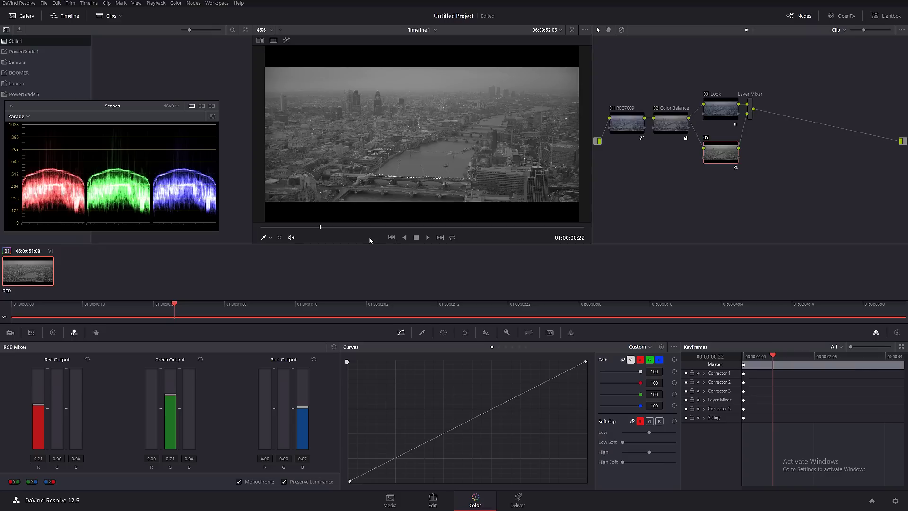
Set the RGB Mixer's red to 1.09 and blue to -1.65, and raise a midtone curve point.
{"action": "left_click_drag", "start_coordinate": [38, 406], "coordinate": [47, 386]}
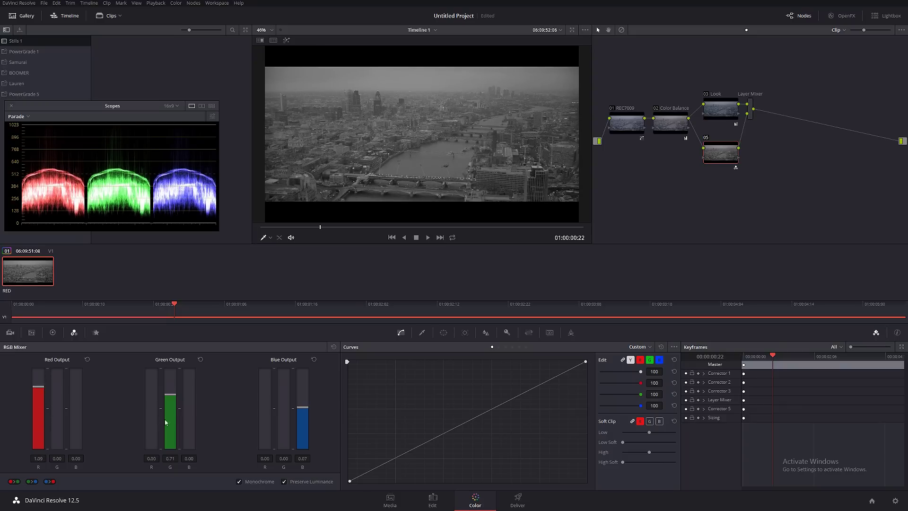
{"action": "mouse_move", "coordinate": [170, 395]}
{"action": "left_mouse_down"}
{"action": "mouse_move", "coordinate": [173, 423]}
{"action": "mouse_move", "coordinate": [172, 393]}
{"action": "left_mouse_up"}
{"action": "left_click_drag", "start_coordinate": [301, 407], "coordinate": [300, 441]}
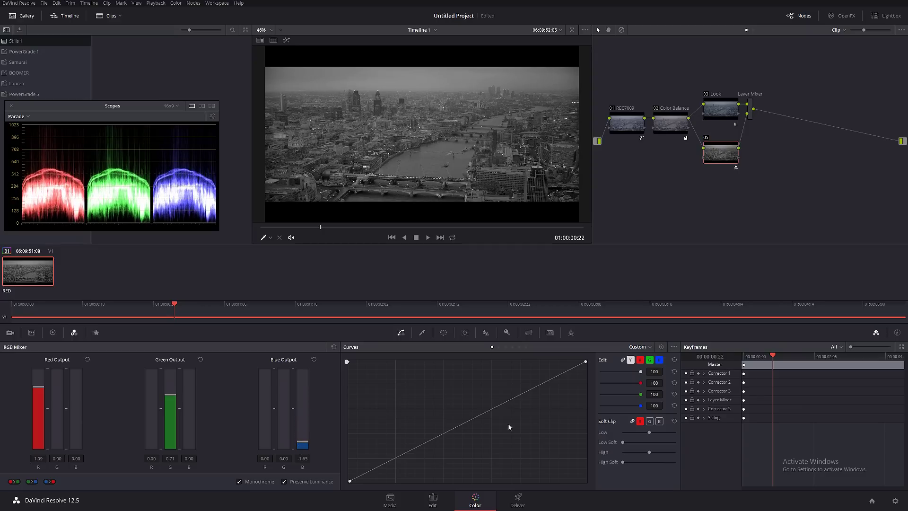
{"action": "mouse_move", "coordinate": [538, 387]}
{"action": "left_mouse_down"}
{"action": "mouse_move", "coordinate": [535, 371]}
{"action": "mouse_move", "coordinate": [525, 384]}
{"action": "left_mouse_up"}
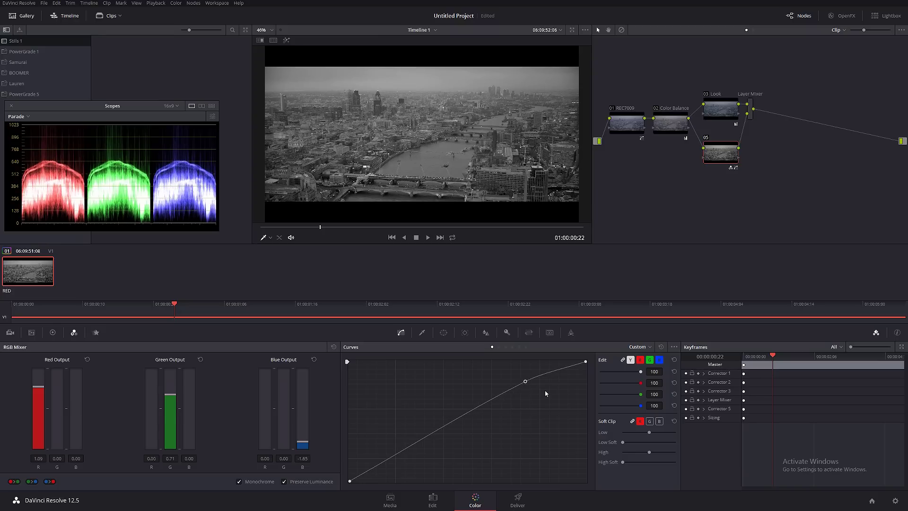
{"action": "left_click", "coordinate": [706, 138]}
Re-enable node 05 and rearrange the nodes around the Layer Mixer.
{"action": "left_click", "coordinate": [706, 140]}
{"action": "left_click", "coordinate": [752, 117]}
{"action": "left_click_drag", "start_coordinate": [754, 119], "coordinate": [759, 140]}
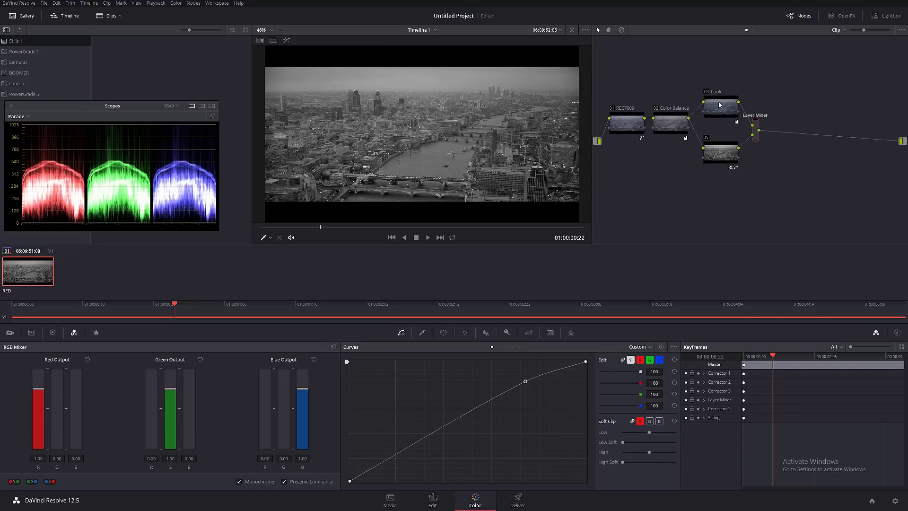
{"action": "left_click_drag", "start_coordinate": [720, 109], "coordinate": [716, 105]}
{"action": "left_click_drag", "start_coordinate": [715, 162], "coordinate": [712, 152]}
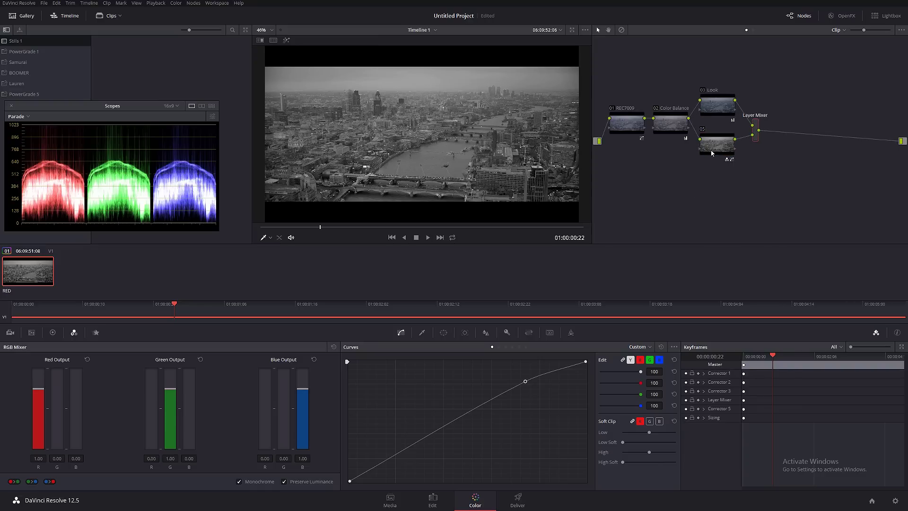
Set the Layer Mixer's composite mode to Softlight and add serial node 06 after it.
{"action": "right_click", "coordinate": [756, 132]}
{"action": "mouse_move", "coordinate": [792, 174]}
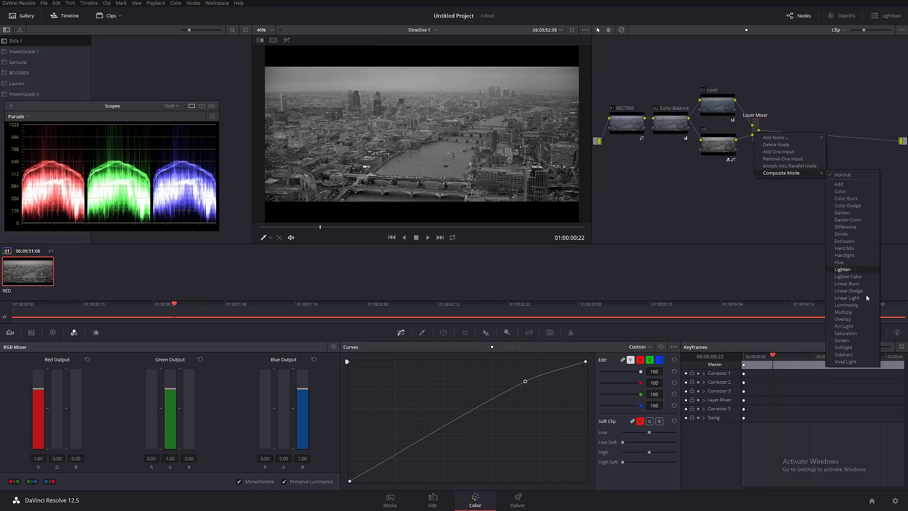
{"action": "left_click", "coordinate": [846, 348]}
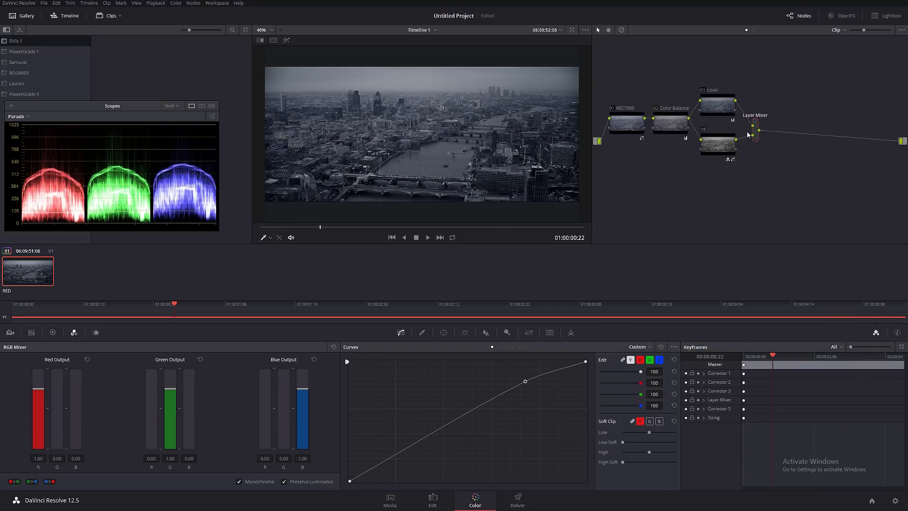
{"action": "key", "text": "alt+s"}
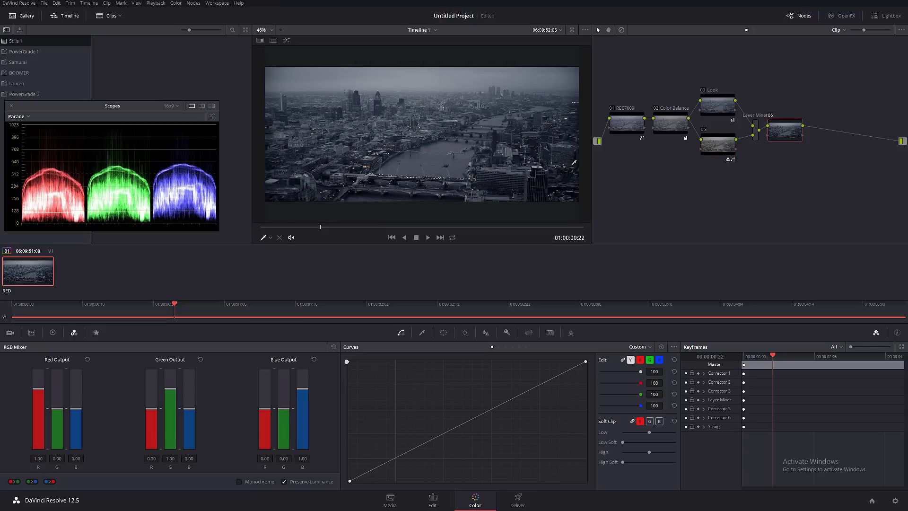
Bypass the whole grade and restore it to compare, then scrub forward to about 01:00:02:05.
{"action": "key", "text": "alt+d"}
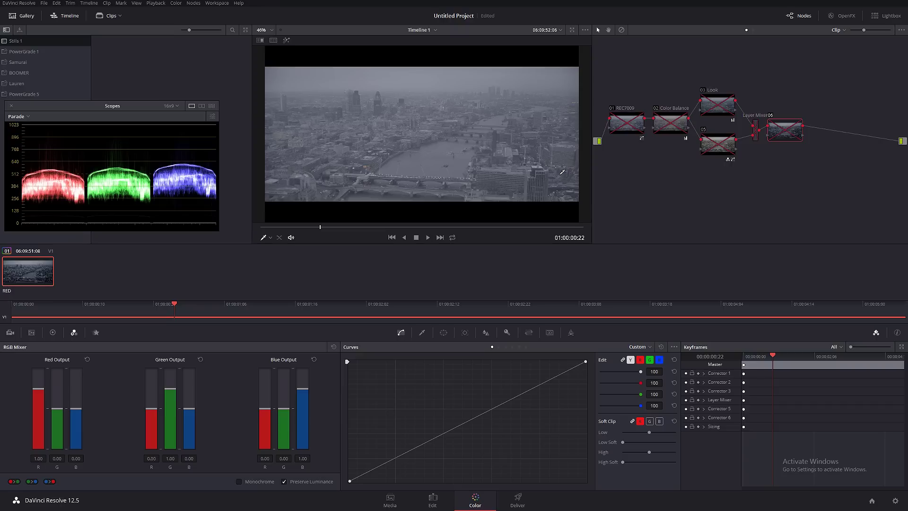
{"action": "key", "text": "alt+d"}
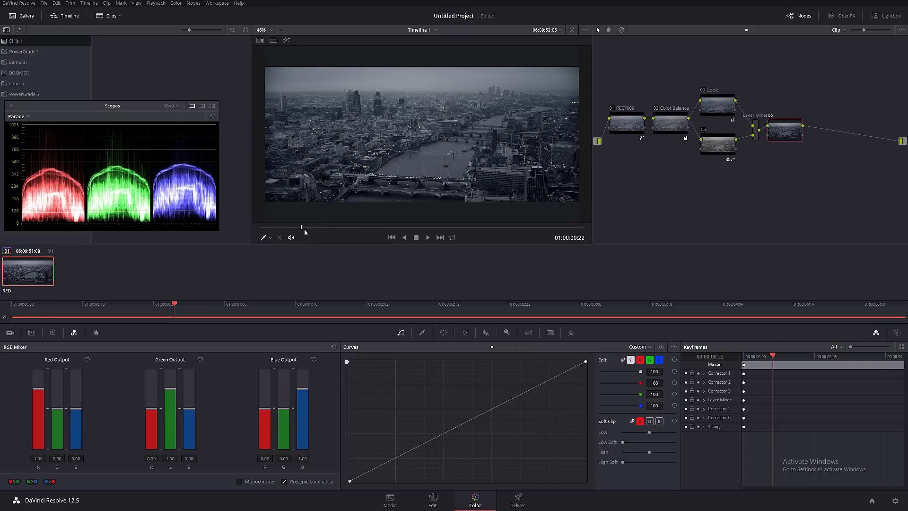
{"action": "left_click_drag", "start_coordinate": [302, 228], "coordinate": [402, 229]}
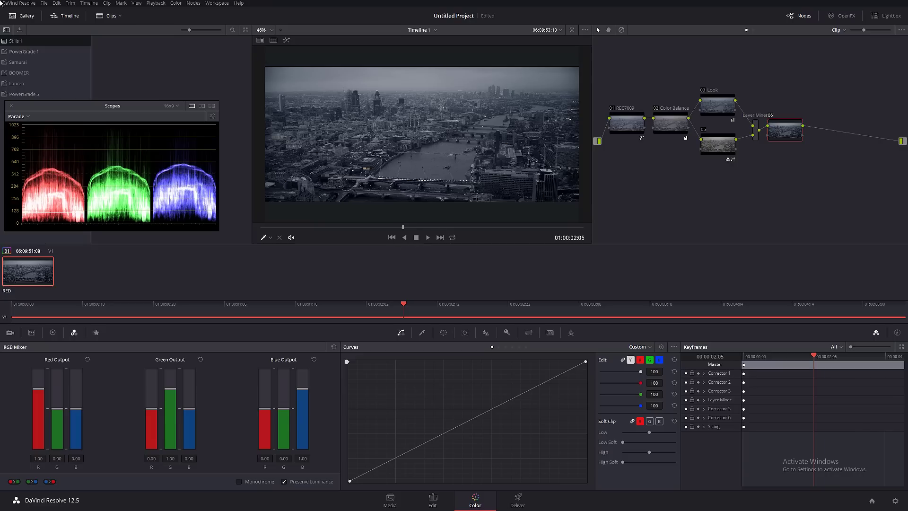
Apply widescreen letterbox output blanking from the Timeline menu, then bring up the qualifier.
{"action": "left_click", "coordinate": [89, 3]}
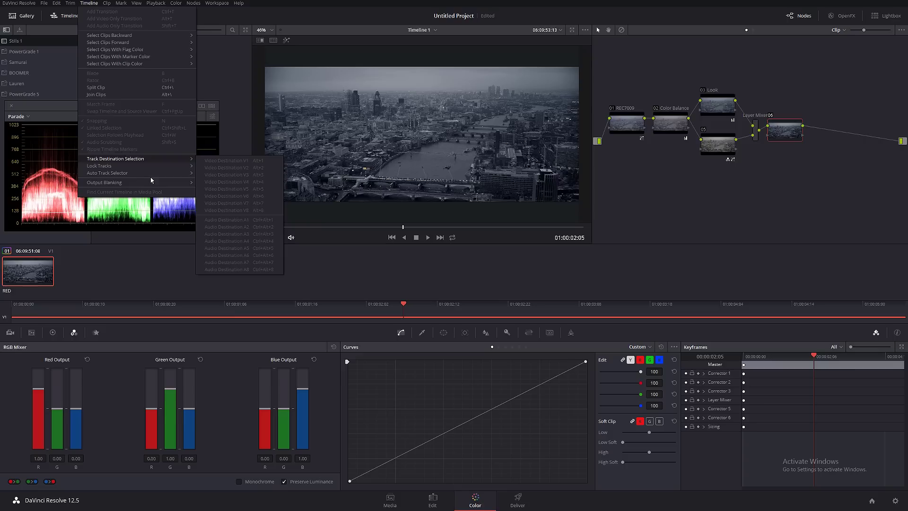
{"action": "left_click", "coordinate": [222, 213]}
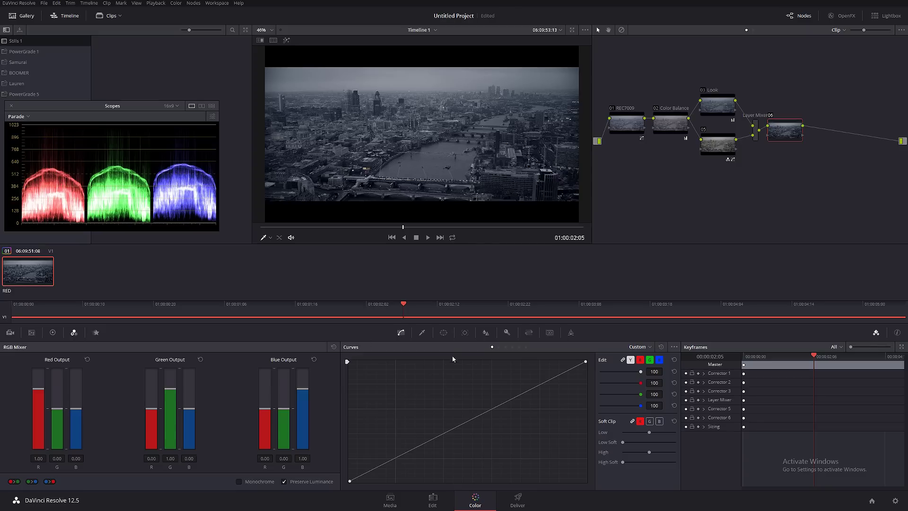
{"action": "left_click", "coordinate": [422, 334]}
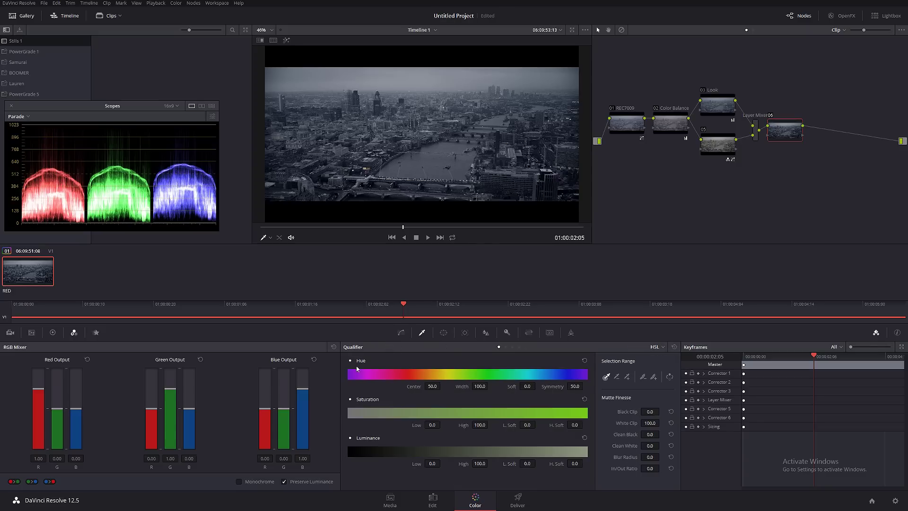
Qualify hue only on node 06: Center 28.3, Width 44.7, Soft 8.5, checking the highlighted matte.
{"action": "left_click", "coordinate": [350, 399]}
{"action": "left_click", "coordinate": [350, 439]}
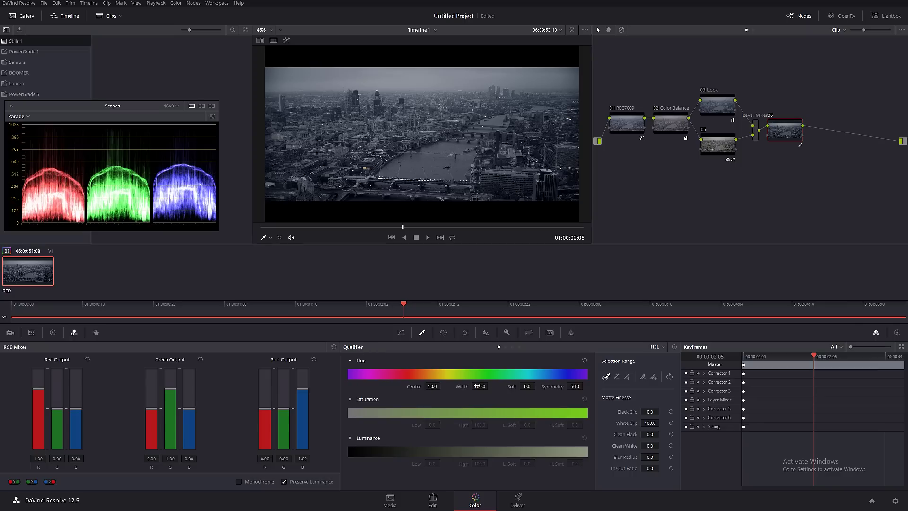
{"action": "left_click_drag", "start_coordinate": [478, 386], "coordinate": [433, 385]}
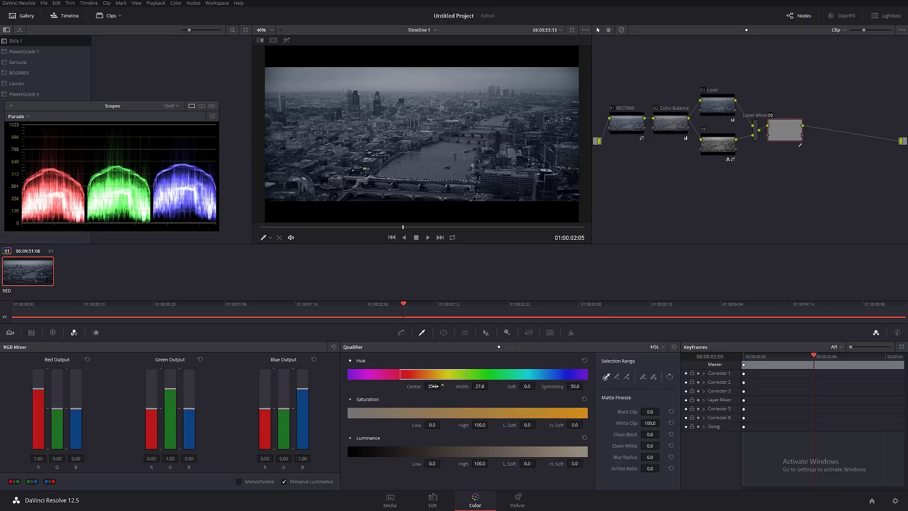
{"action": "left_click", "coordinate": [287, 41]}
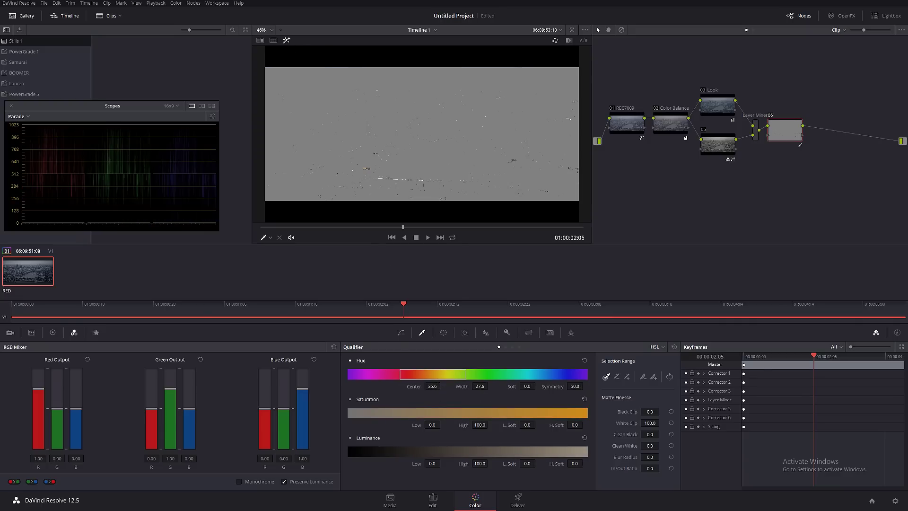
{"action": "left_click_drag", "start_coordinate": [480, 386], "coordinate": [449, 387]}
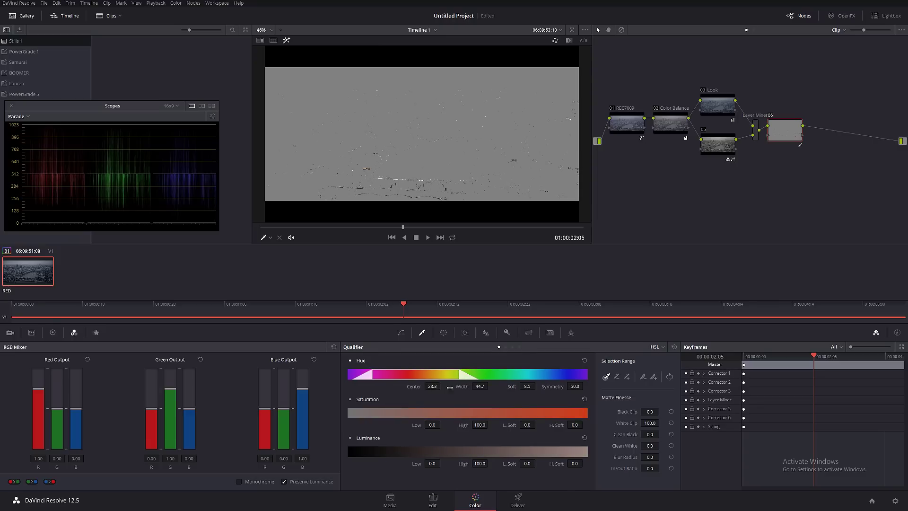
{"action": "left_click", "coordinate": [286, 40]}
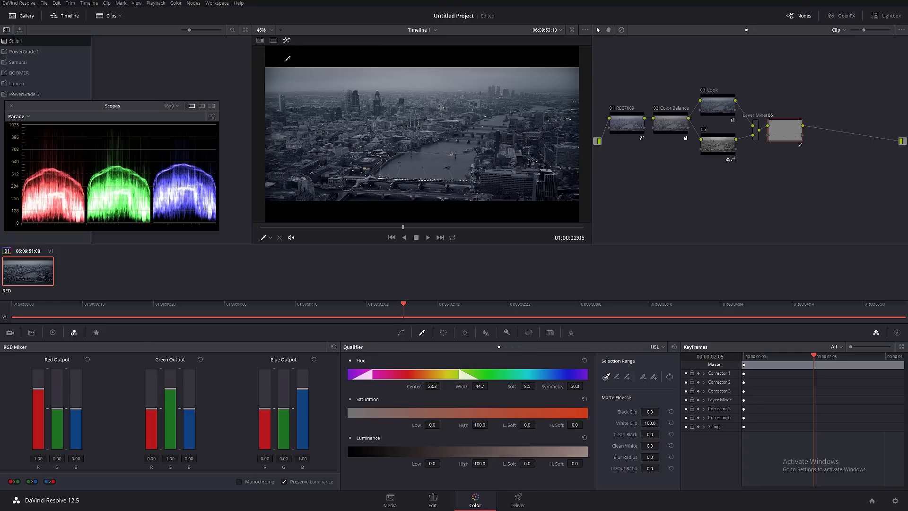
On the Primaries Wheels, shift Gamma to R 0.12, G -0.02, B -0.12 to warm the qualified hues.
{"action": "left_click", "coordinate": [52, 332]}
{"action": "left_click", "coordinate": [297, 348]}
{"action": "left_click", "coordinate": [313, 357]}
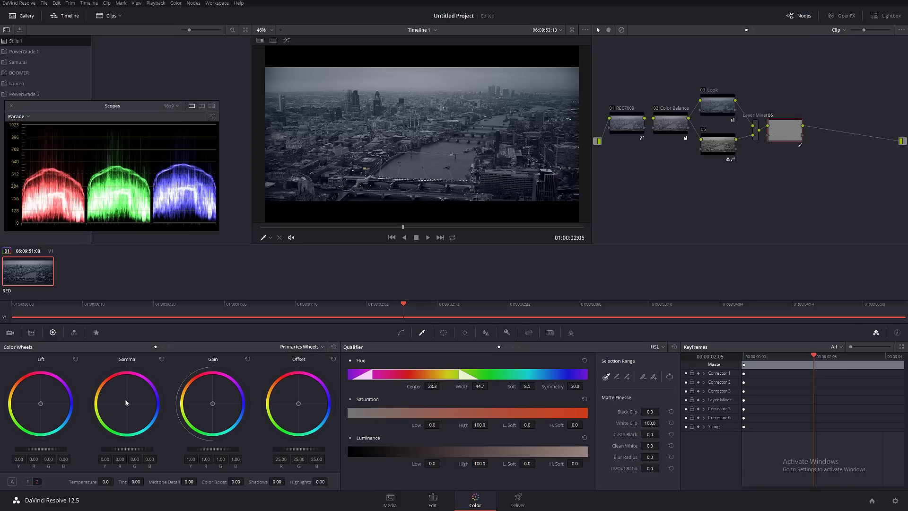
{"action": "left_click", "coordinate": [127, 404]}
{"action": "left_click_drag", "start_coordinate": [126, 404], "coordinate": [115, 391]}
{"action": "left_click_drag", "start_coordinate": [771, 118], "coordinate": [769, 124]}
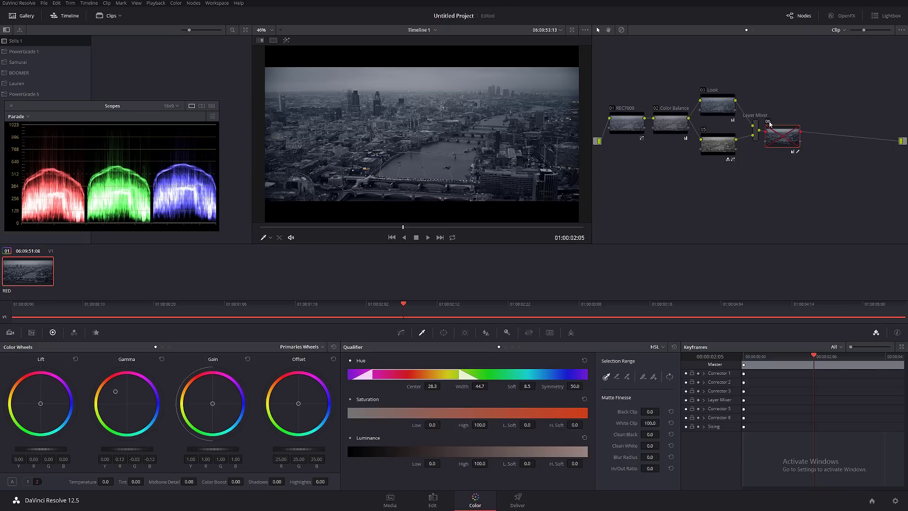
{"action": "left_click_drag", "start_coordinate": [770, 124], "coordinate": [770, 120]}
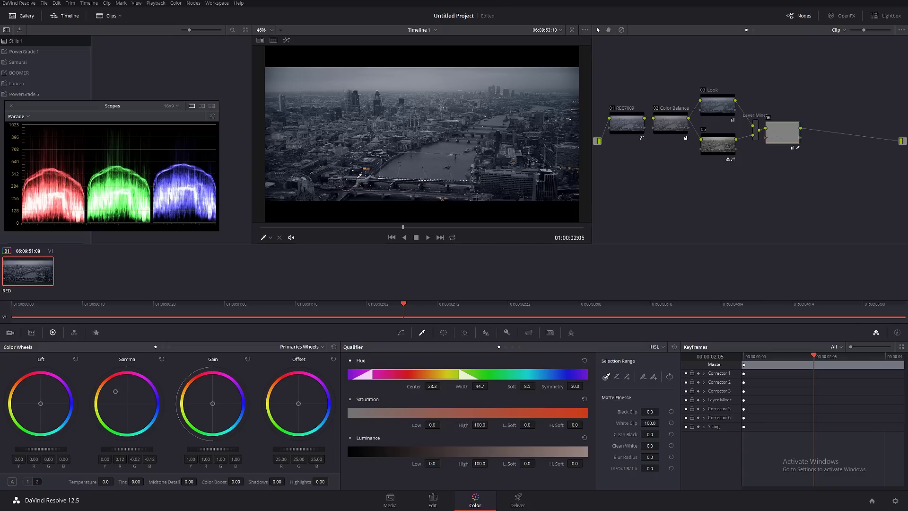
Label node 06 'Lights'.
{"action": "right_click", "coordinate": [779, 136]}
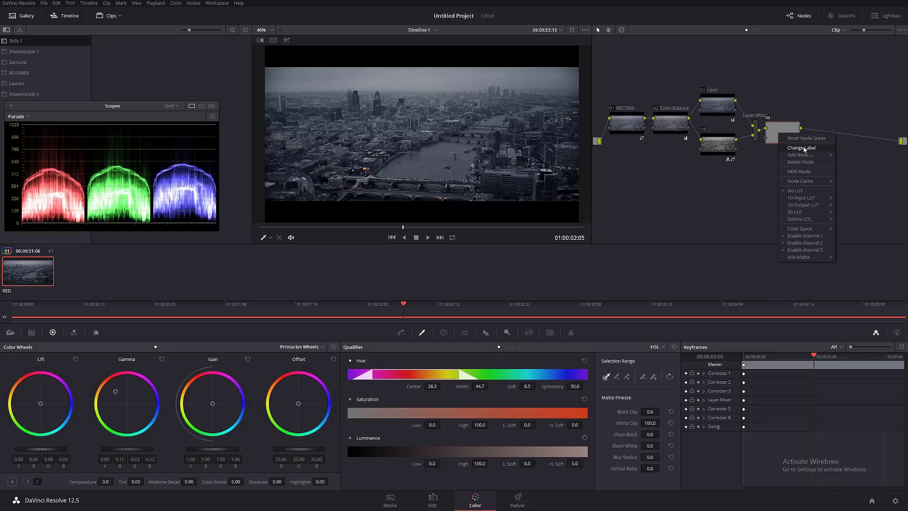
{"action": "left_click", "coordinate": [804, 150]}
{"action": "type", "text": "Lights"}
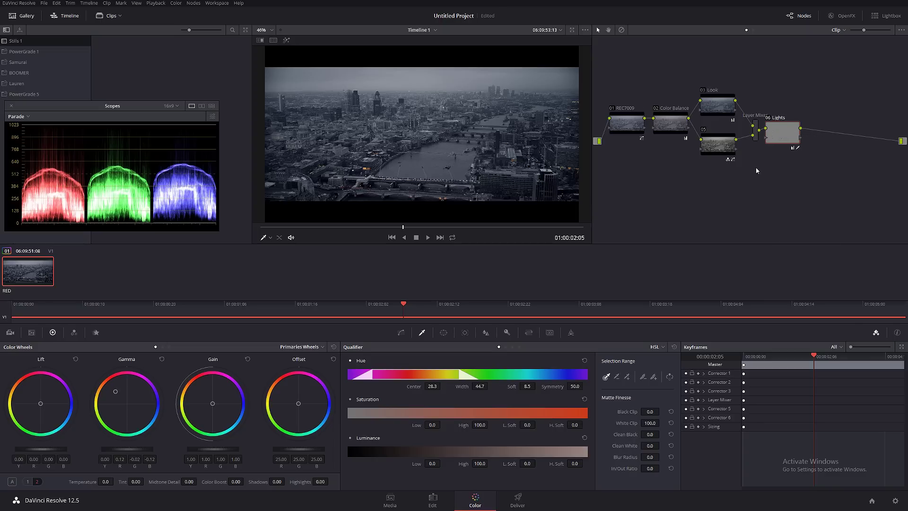
Add serial node 07 after Lights and label it 'Masking'.
{"action": "key", "text": "alt+s"}
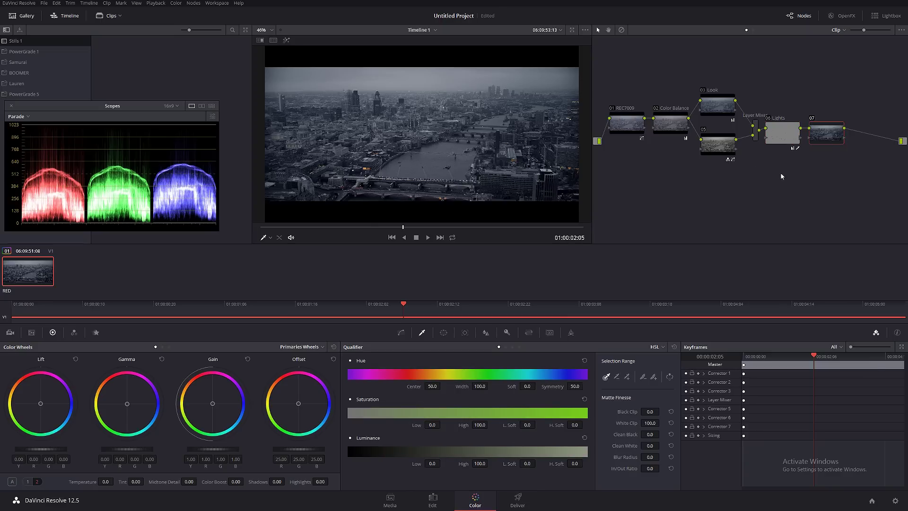
{"action": "right_click", "coordinate": [832, 136]}
{"action": "left_click", "coordinate": [846, 155]}
{"action": "type", "text": "Masking"}
{"action": "key", "text": "Return"}
{"action": "left_click", "coordinate": [443, 333]}
Add a gradient window near the top of the frame on the Masking node and darken beneath it.
{"action": "left_click", "coordinate": [356, 457]}
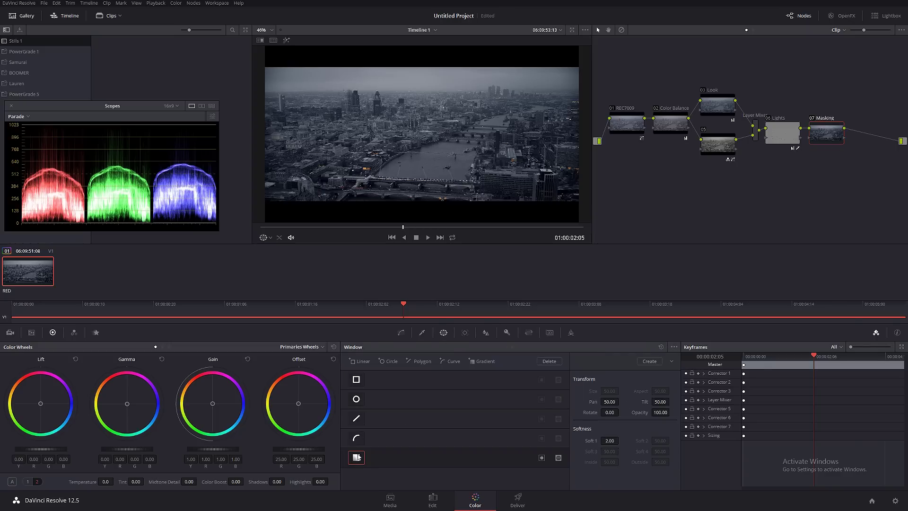
{"action": "left_click_drag", "start_coordinate": [422, 134], "coordinate": [429, 75]}
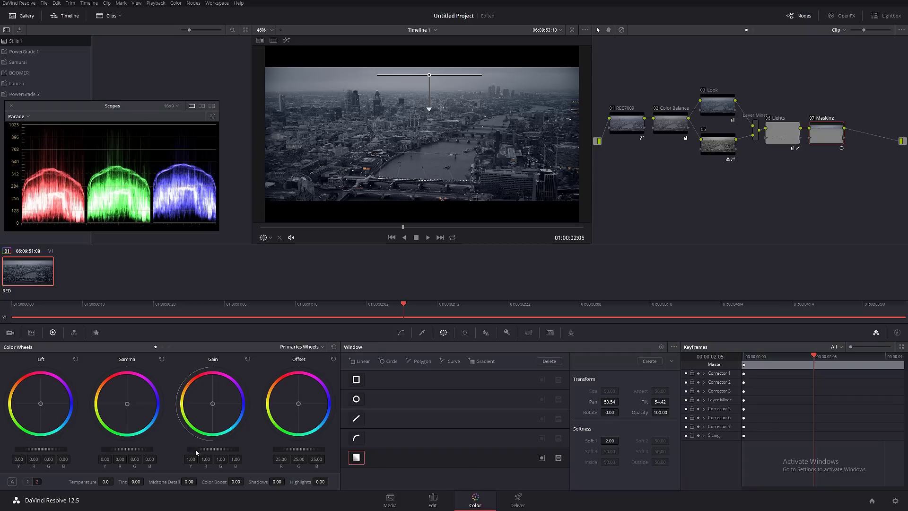
{"action": "left_click_drag", "start_coordinate": [231, 453], "coordinate": [211, 453]}
{"action": "left_click_drag", "start_coordinate": [429, 109], "coordinate": [429, 117]}
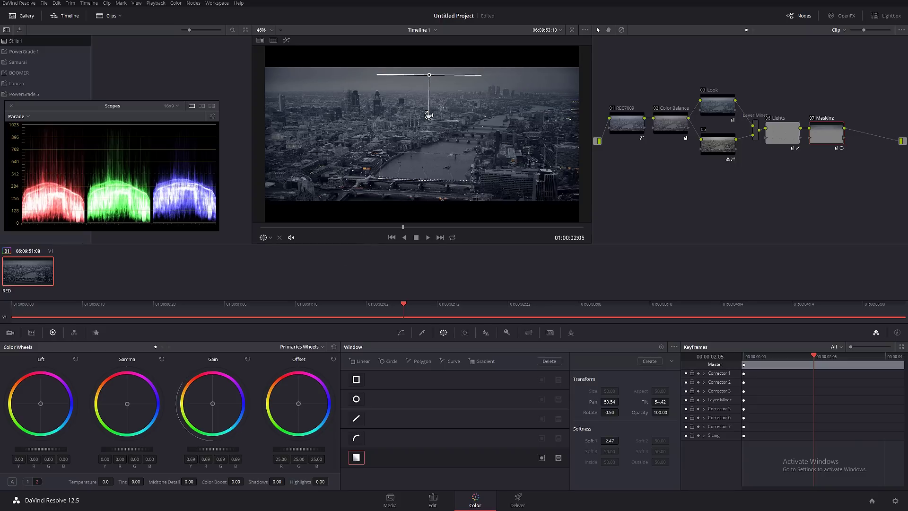
{"action": "left_click_drag", "start_coordinate": [430, 76], "coordinate": [432, 67]}
Toggle the Masking node to compare, then level the gradient to Rotate 0.49, Soft 2.54.
{"action": "left_click", "coordinate": [812, 118]}
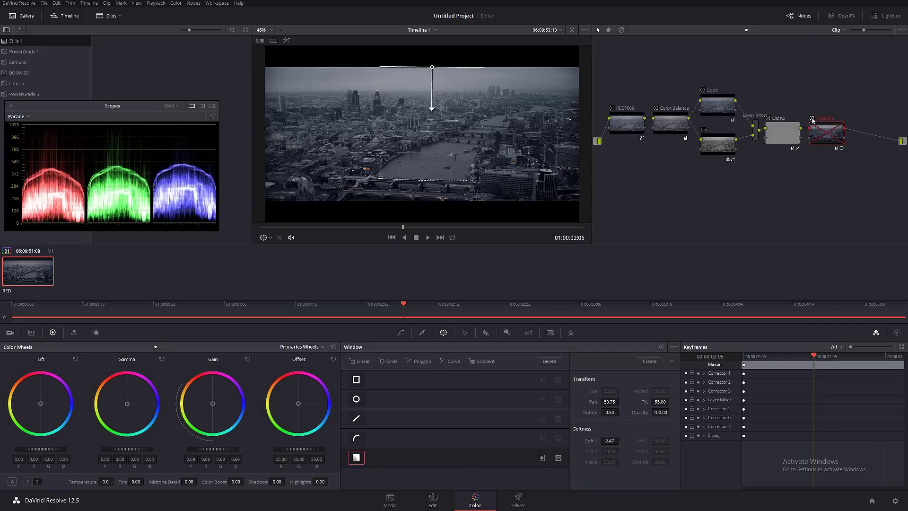
{"action": "left_click", "coordinate": [812, 118]}
{"action": "left_click", "coordinate": [812, 119]}
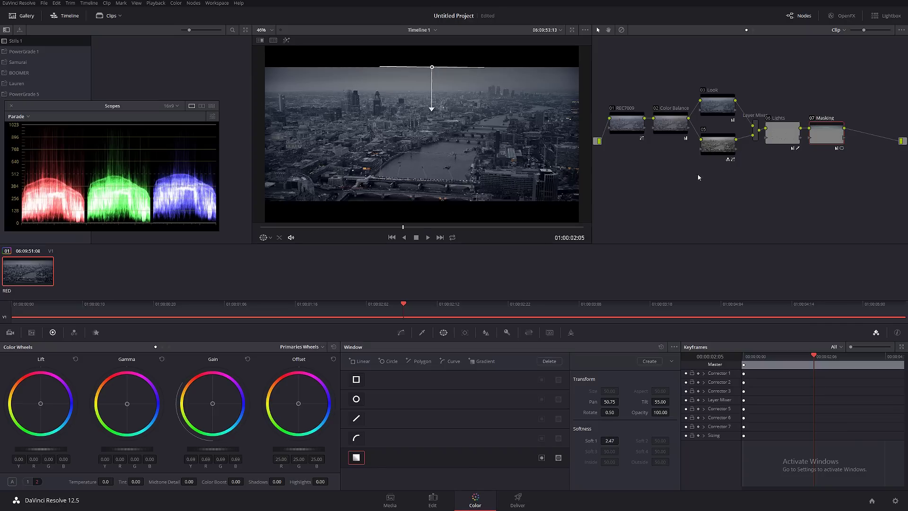
{"action": "left_click_drag", "start_coordinate": [432, 109], "coordinate": [433, 109]}
{"action": "left_click_drag", "start_coordinate": [431, 108], "coordinate": [431, 109]}
{"action": "left_click_drag", "start_coordinate": [653, 123], "coordinate": [640, 122]}
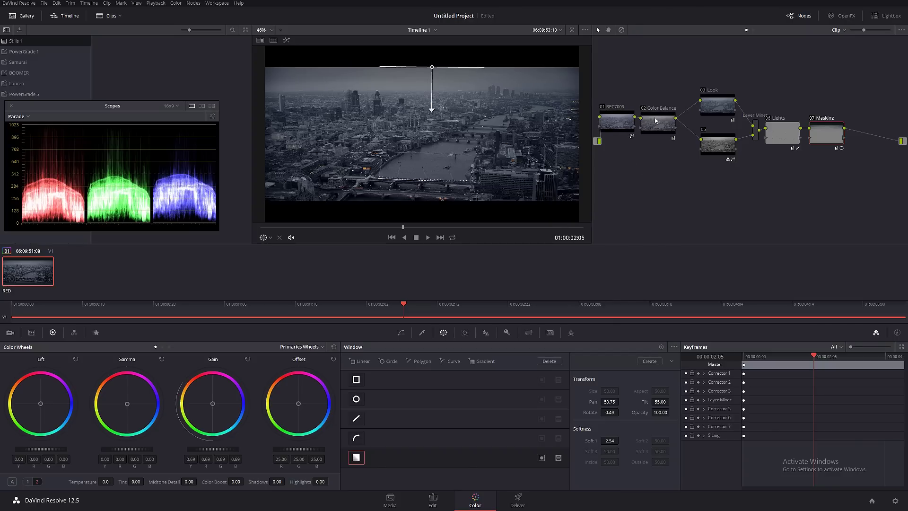
Tighten the node tree by moving Look, node 05, Layer Mixer and Masking up and left.
{"action": "left_click_drag", "start_coordinate": [720, 98], "coordinate": [695, 94]}
{"action": "left_click_drag", "start_coordinate": [718, 152], "coordinate": [701, 150]}
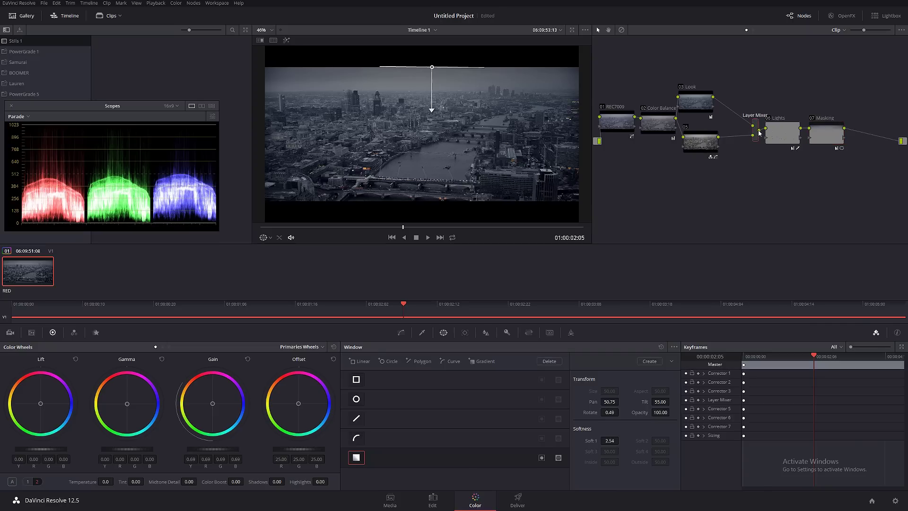
{"action": "mouse_move", "coordinate": [752, 134]}
{"action": "left_mouse_down"}
{"action": "mouse_move", "coordinate": [723, 124]}
{"action": "mouse_move", "coordinate": [746, 123]}
{"action": "left_mouse_up"}
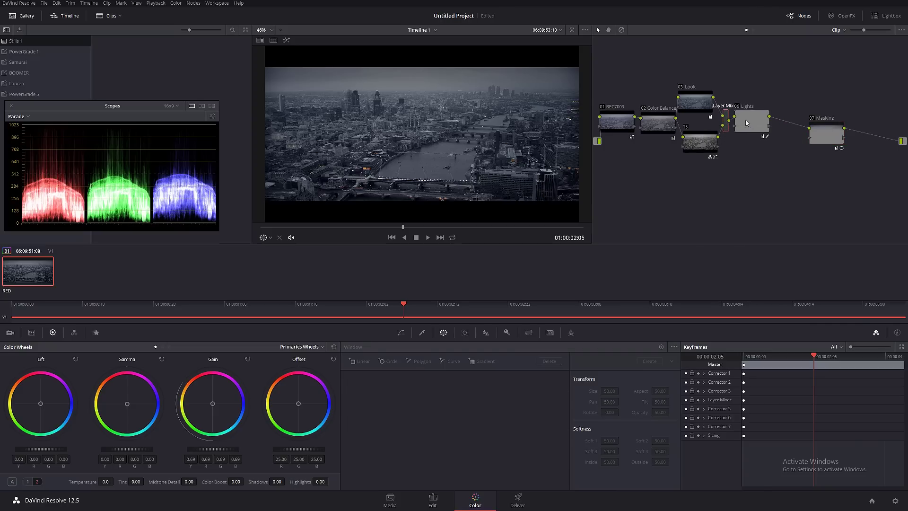
{"action": "left_click_drag", "start_coordinate": [820, 136], "coordinate": [788, 121]}
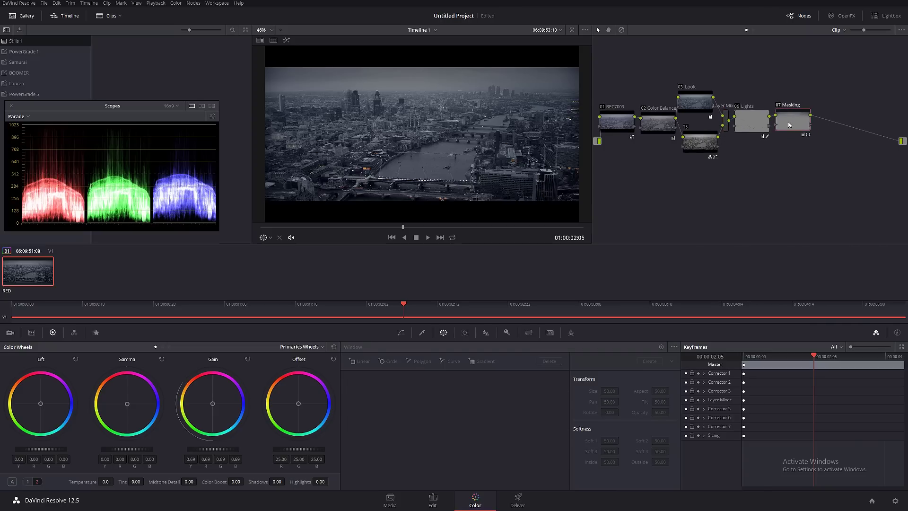
Add serial node 08 after Masking and raise its Midtone Detail to 41.
{"action": "key", "text": "alt+s"}
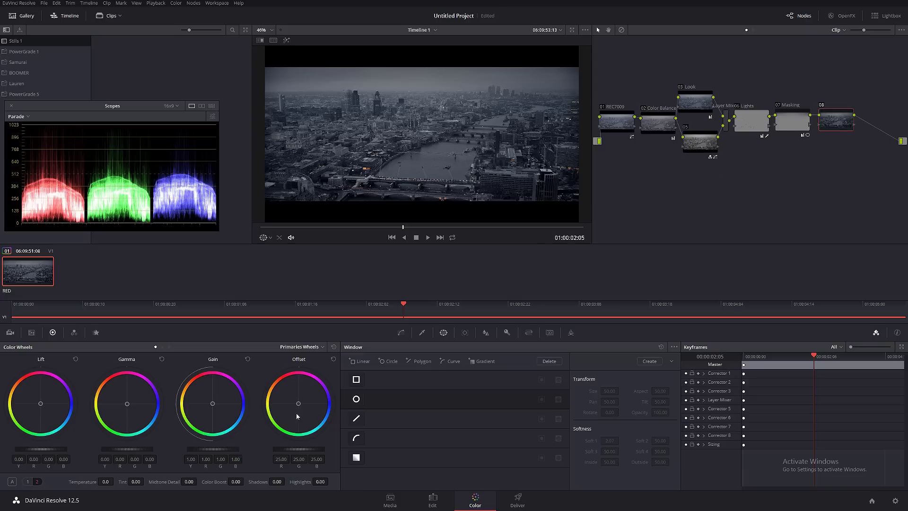
{"action": "left_click", "coordinate": [27, 481]}
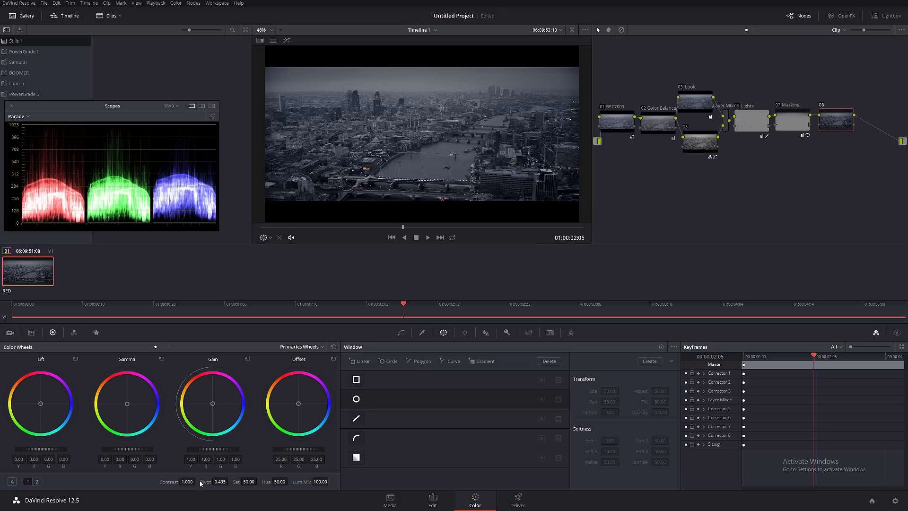
{"action": "left_click", "coordinate": [37, 481]}
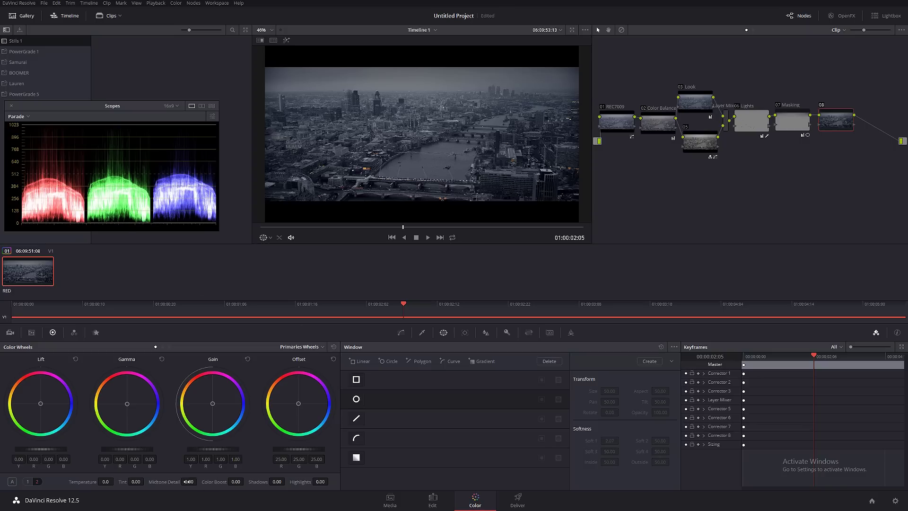
{"action": "left_click_drag", "start_coordinate": [188, 482], "coordinate": [199, 481]}
{"action": "scroll", "coordinate": [376, 153], "scroll_direction": "up", "scroll_amount": 6}
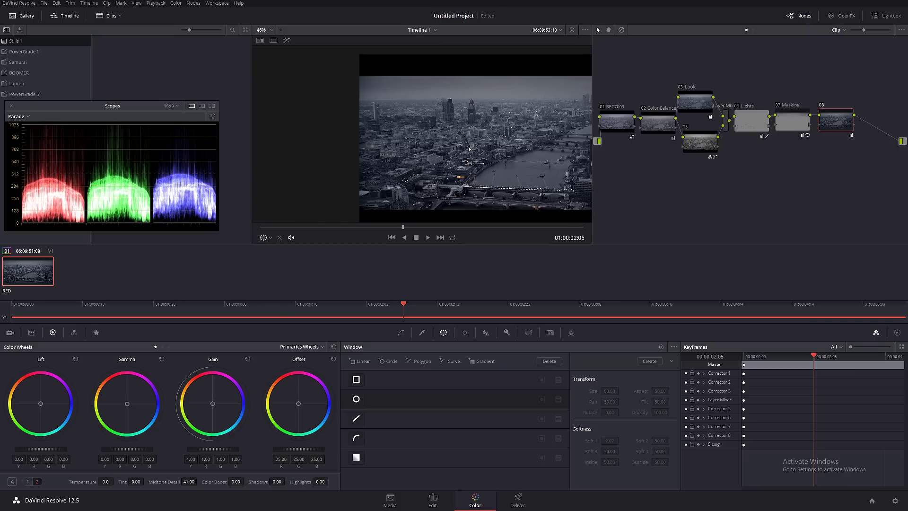
{"action": "scroll", "coordinate": [449, 183], "scroll_direction": "up", "scroll_amount": 4}
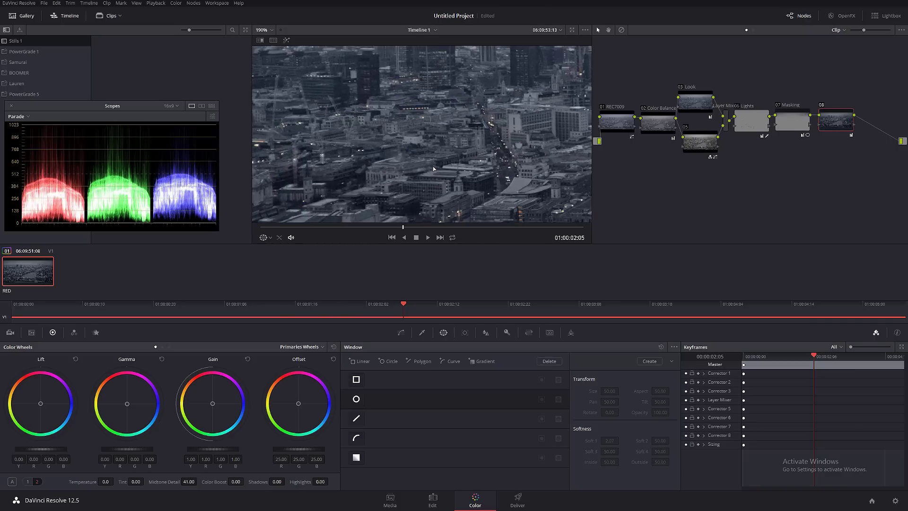
{"action": "left_click", "coordinate": [822, 107]}
{"action": "left_click", "coordinate": [823, 107]}
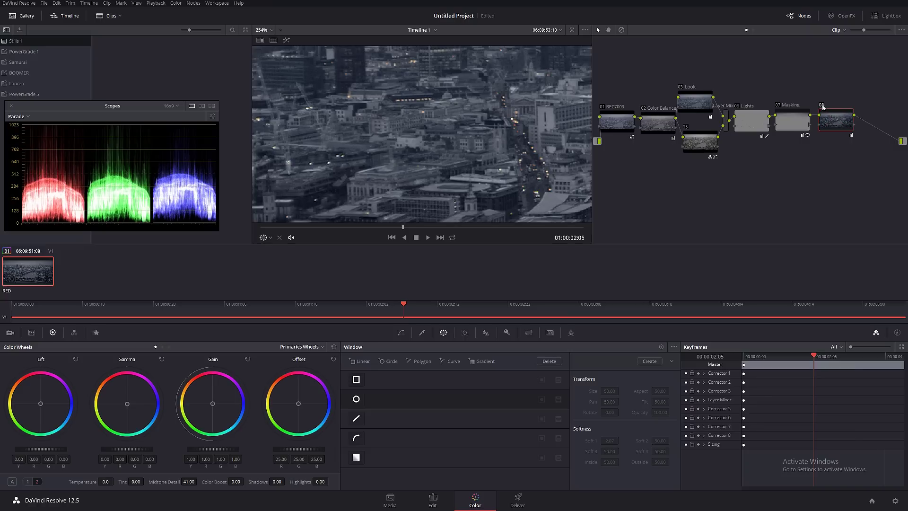
{"action": "left_click", "coordinate": [823, 107]}
{"action": "left_click", "coordinate": [823, 106]}
{"action": "key", "text": "alt+f"}
{"action": "scroll", "coordinate": [682, 238], "scroll_direction": "down", "scroll_amount": 5}
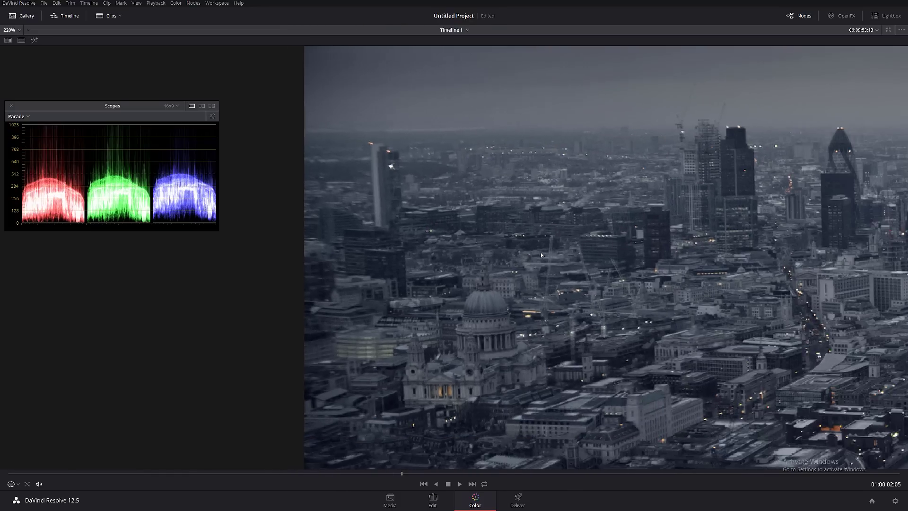
{"action": "scroll", "coordinate": [607, 287], "scroll_direction": "down", "scroll_amount": 4}
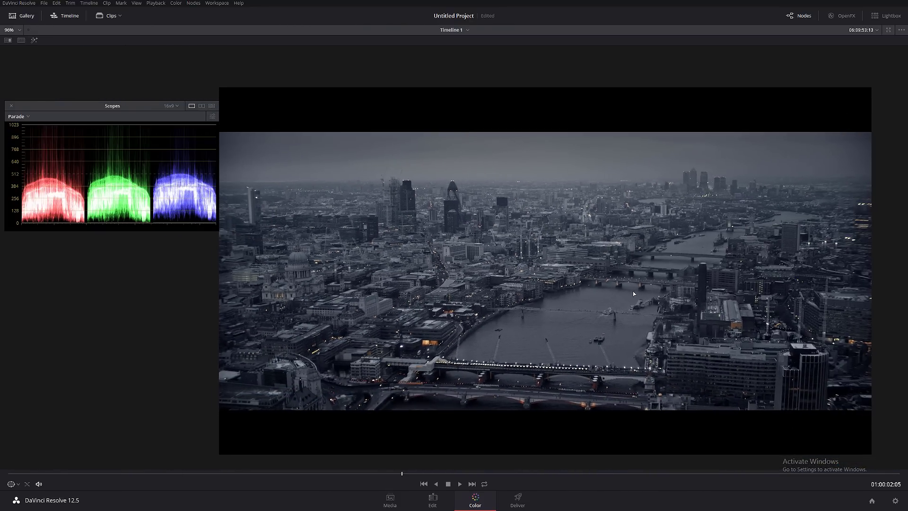
{"action": "key", "text": "shift+d"}
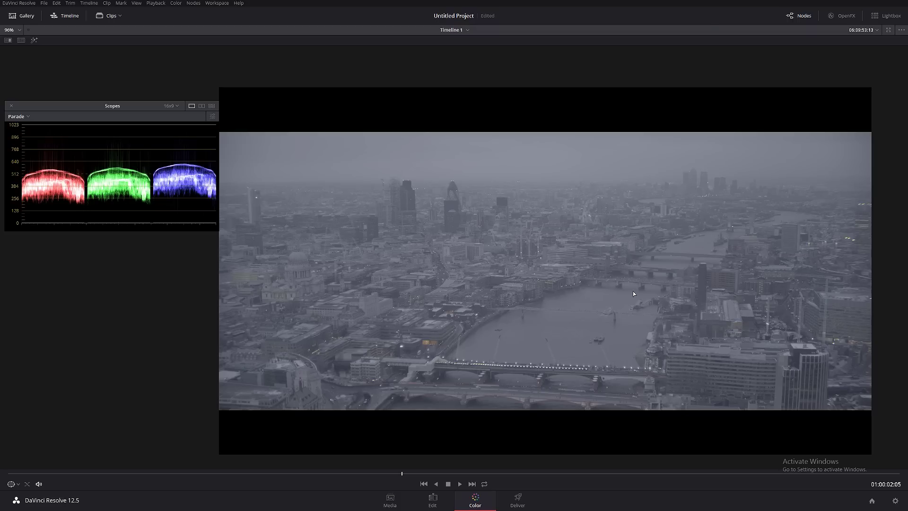
{"action": "key", "text": "shift+d"}
{"action": "left_click_drag", "start_coordinate": [281, 474], "coordinate": [579, 458]}
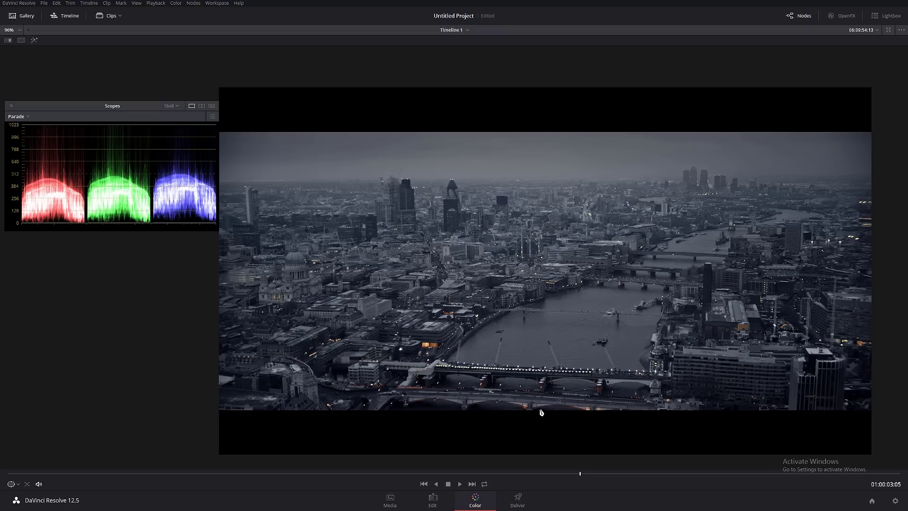
{"action": "key", "text": "alt+f"}
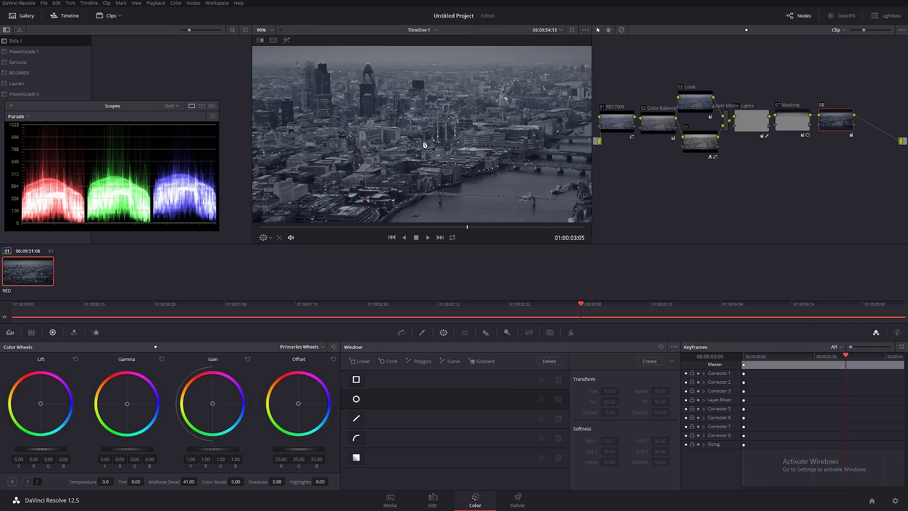
Fit the frame in the viewer and label node 08 'Mids'.
{"action": "key", "text": "shift+z"}
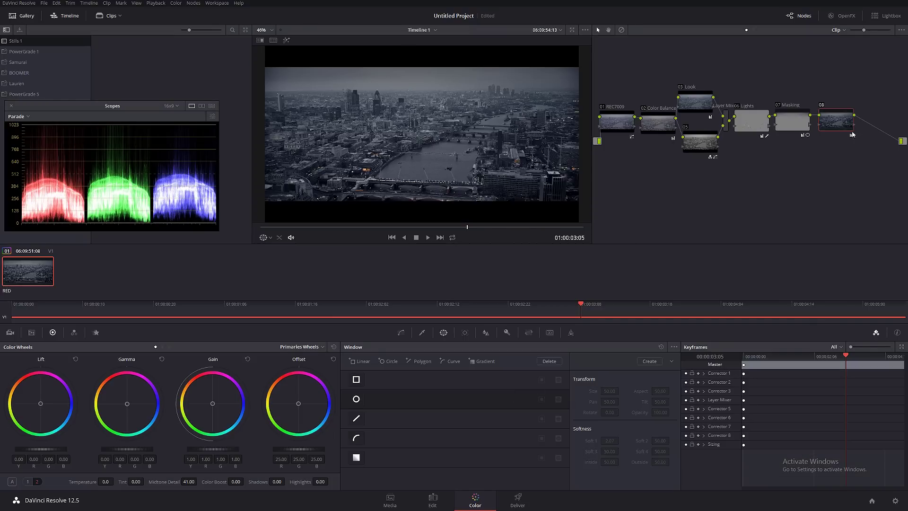
{"action": "right_click", "coordinate": [835, 121]}
{"action": "left_click", "coordinate": [854, 136]}
{"action": "right_click", "coordinate": [830, 118]}
{"action": "left_click", "coordinate": [840, 133]}
{"action": "type", "text": "Mids"}
Add serial node 09 after Mids and label it 'Relighting'.
{"action": "key", "text": "alt+s"}
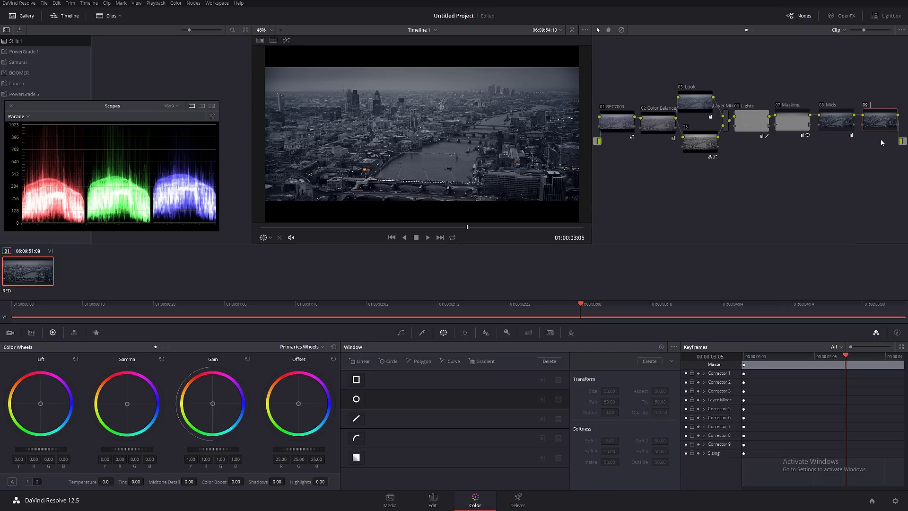
{"action": "type", "text": "Relighting"}
{"action": "key", "text": "Return"}
{"action": "scroll", "coordinate": [387, 131], "scroll_direction": "up", "scroll_amount": 5}
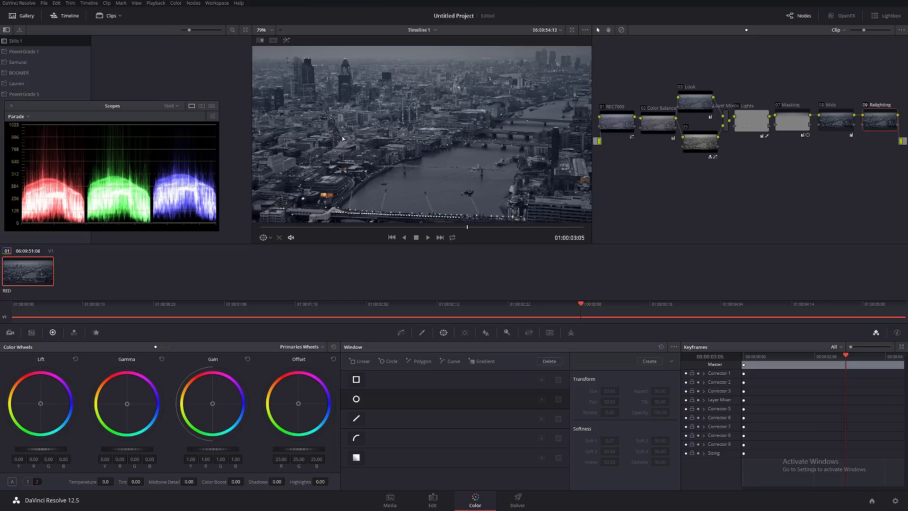
{"action": "scroll", "coordinate": [450, 186], "scroll_direction": "up", "scroll_amount": 4}
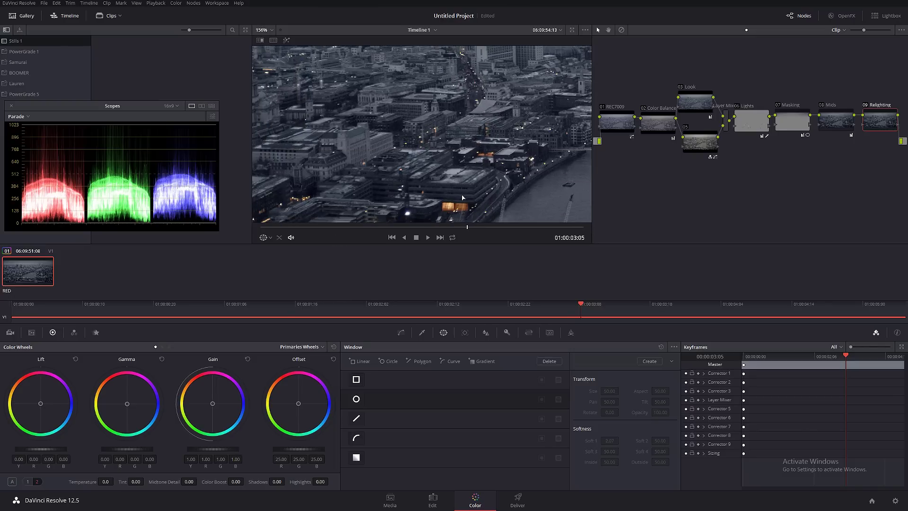
{"action": "scroll", "coordinate": [454, 189], "scroll_direction": "down", "scroll_amount": 5}
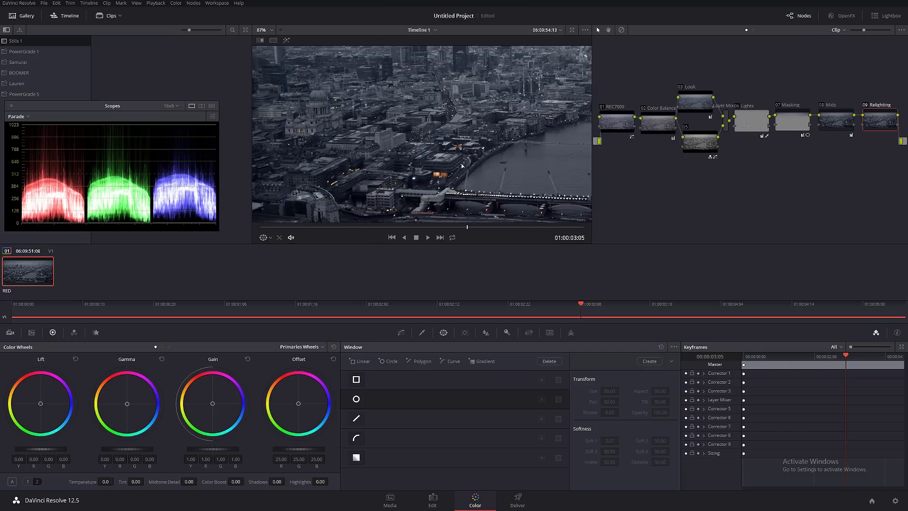
{"action": "scroll", "coordinate": [524, 184], "scroll_direction": "up", "scroll_amount": 2}
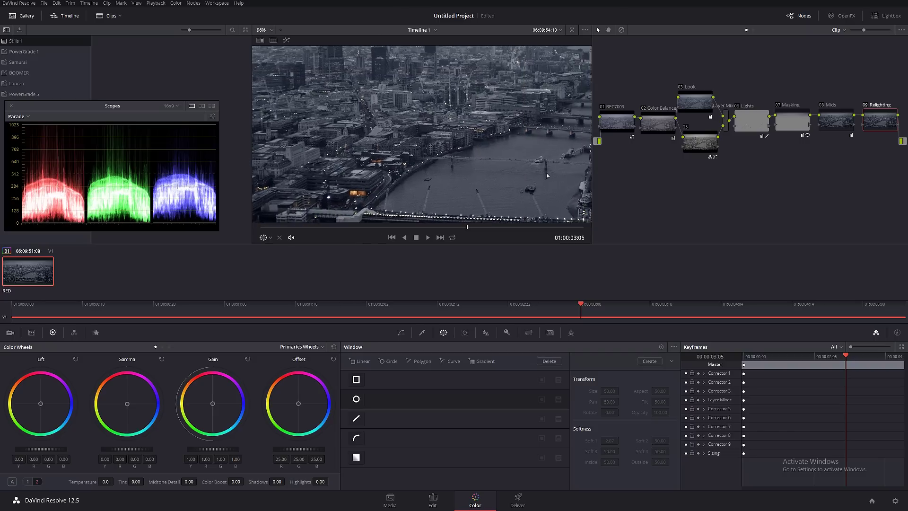
{"action": "scroll", "coordinate": [490, 116], "scroll_direction": "down", "scroll_amount": 5}
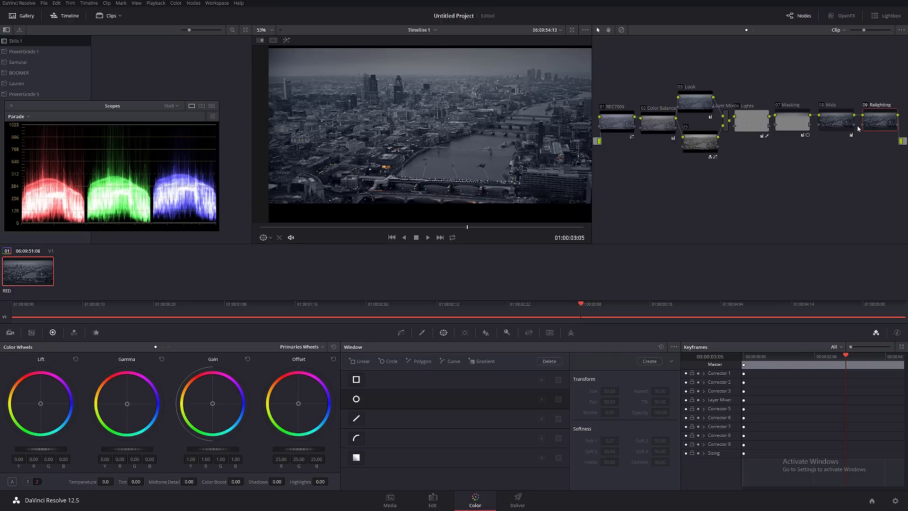
Enable a gradient window on Relighting and angle it diagonally toward the upper left.
{"action": "left_click", "coordinate": [402, 334]}
{"action": "left_click", "coordinate": [443, 332]}
{"action": "left_click", "coordinate": [355, 456]}
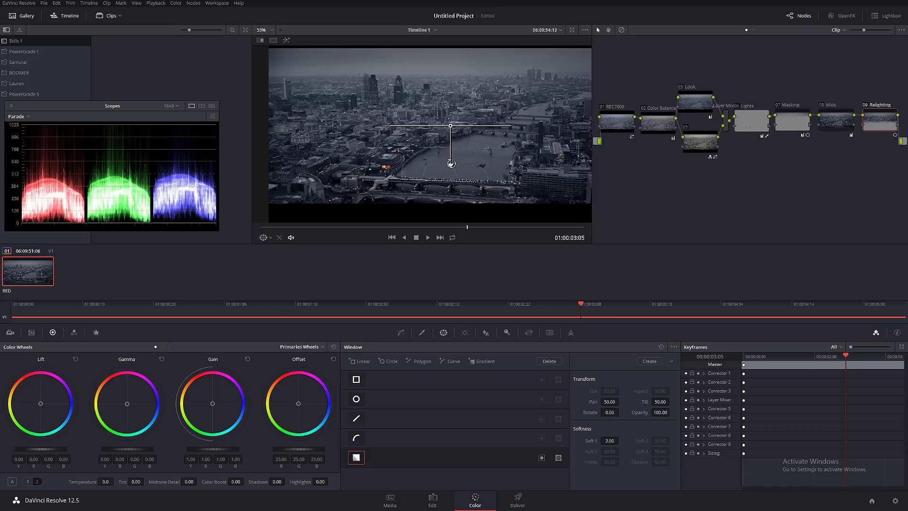
{"action": "left_click_drag", "start_coordinate": [451, 163], "coordinate": [485, 204]}
{"action": "left_click_drag", "start_coordinate": [453, 124], "coordinate": [392, 106]}
{"action": "left_click", "coordinate": [422, 333]}
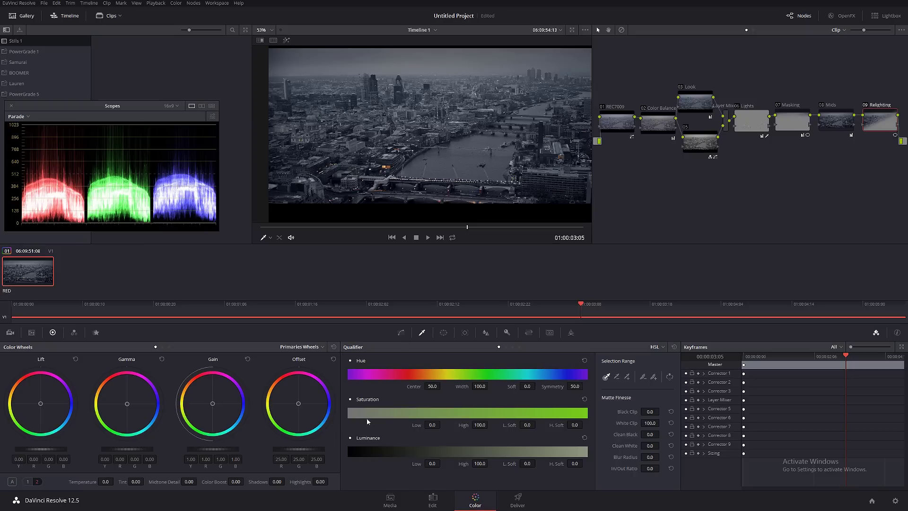
Qualify Relighting's luminance Low 57.7 to High 100 with L. Soft 10.3, and raise Gain to 1.20.
{"action": "left_click", "coordinate": [513, 347]}
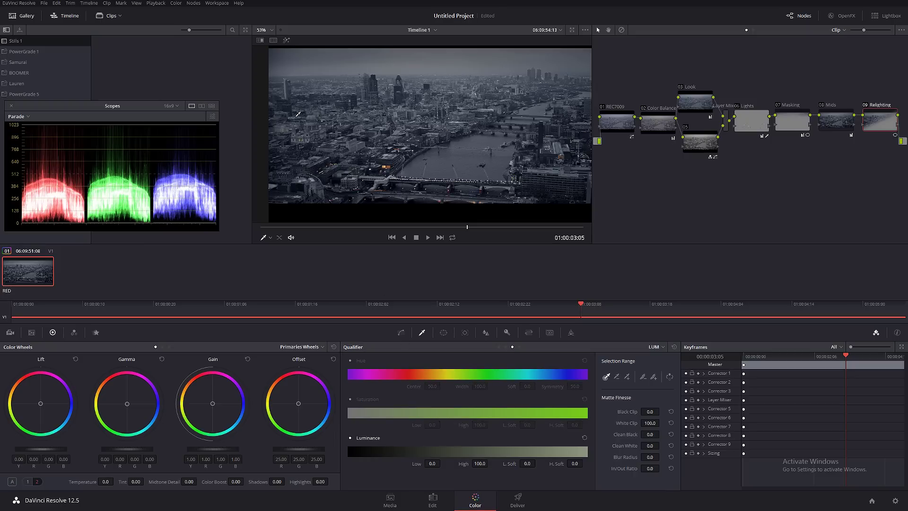
{"action": "left_click", "coordinate": [286, 41]}
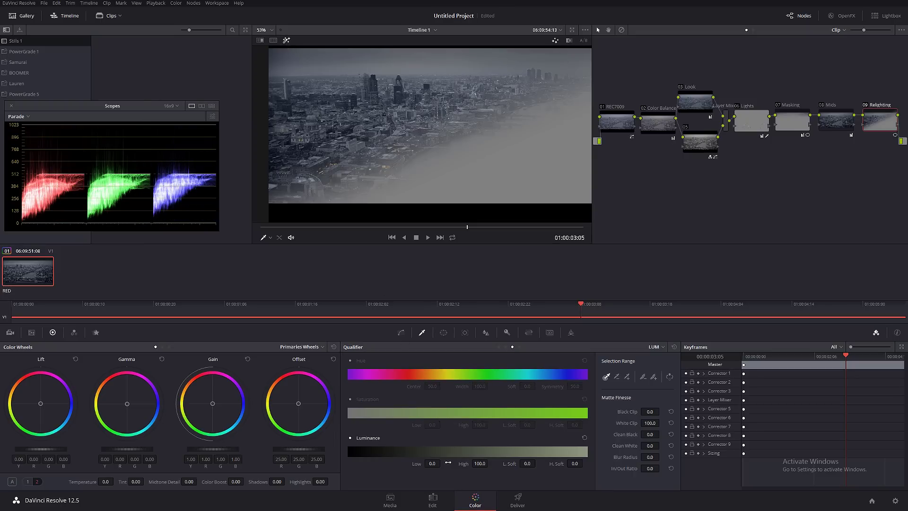
{"action": "left_click_drag", "start_coordinate": [431, 463], "coordinate": [444, 464]}
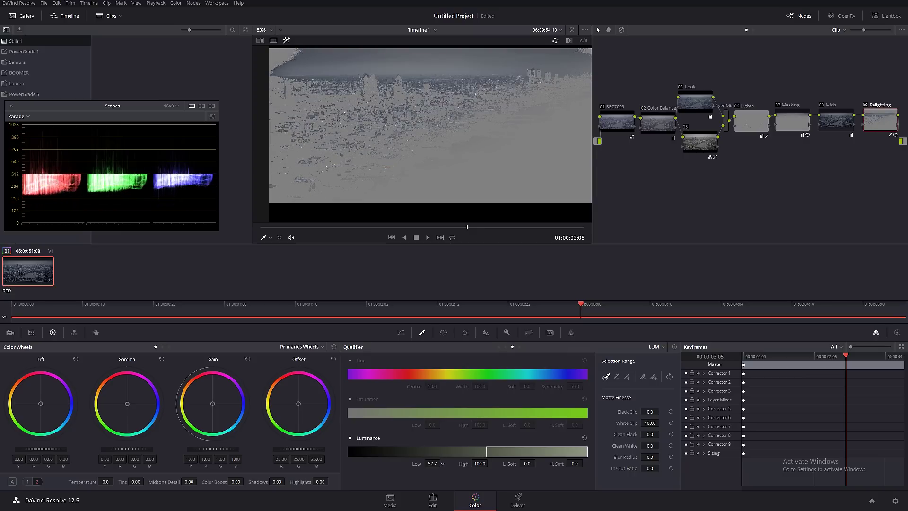
{"action": "left_click_drag", "start_coordinate": [528, 463], "coordinate": [537, 464]}
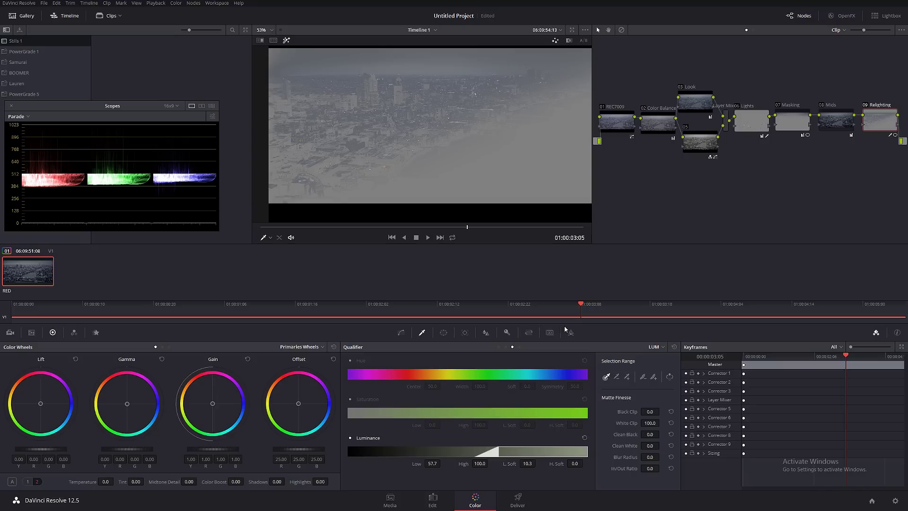
{"action": "left_click", "coordinate": [286, 40]}
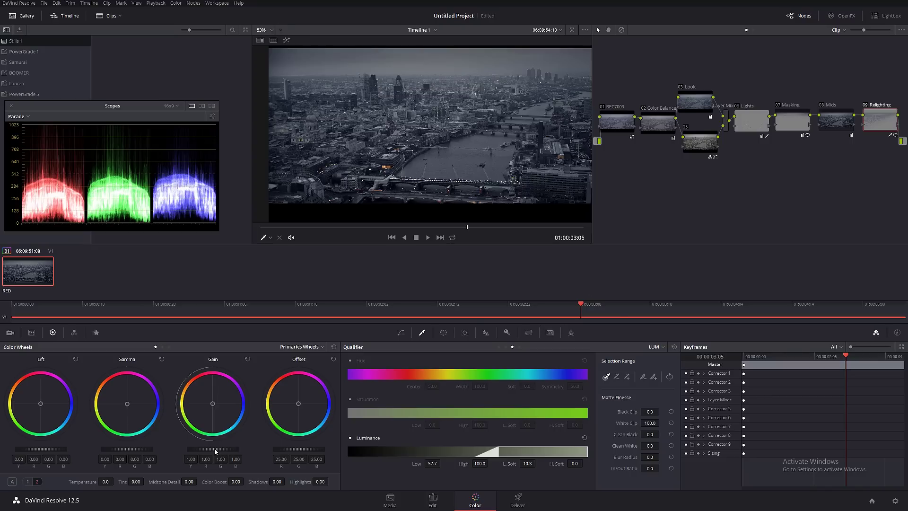
{"action": "left_click_drag", "start_coordinate": [213, 449], "coordinate": [242, 448]}
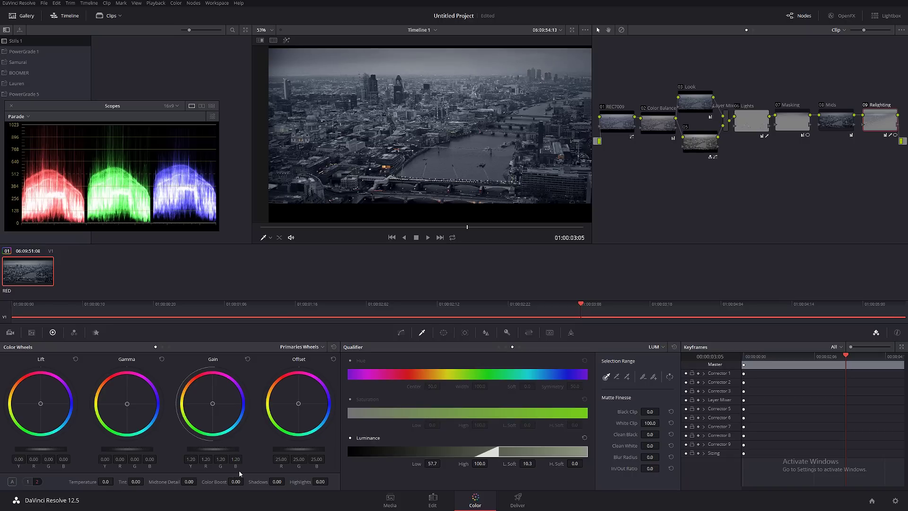
Toggle the Relighting node and full grade off and on to compare, then enlarge the viewer with Alt+F.
{"action": "left_click", "coordinate": [865, 107]}
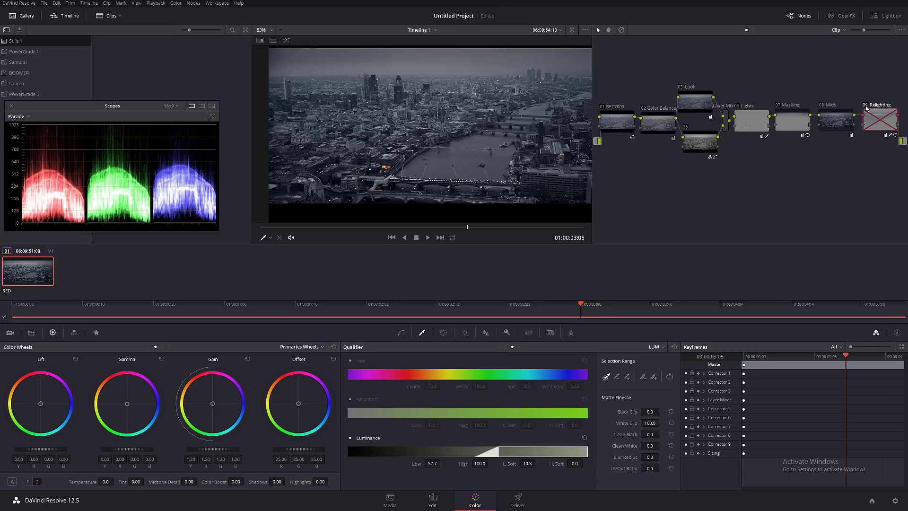
{"action": "left_click", "coordinate": [866, 106]}
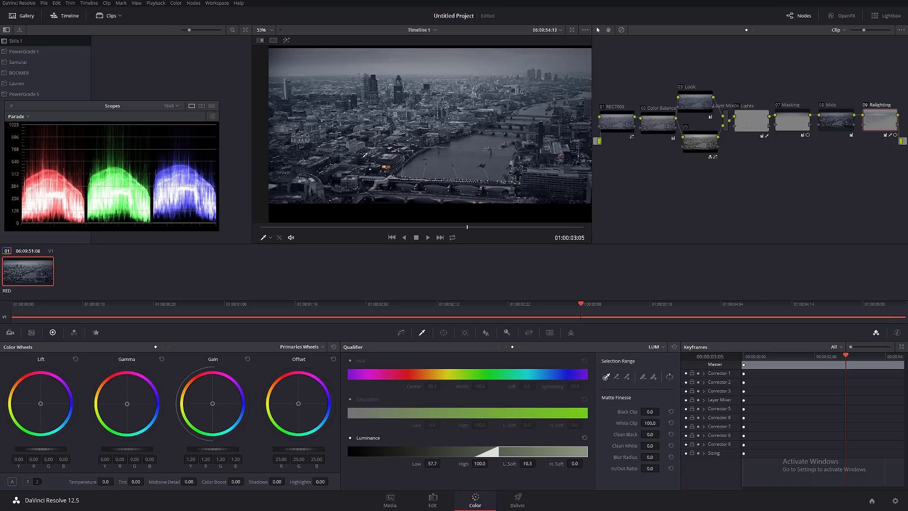
{"action": "left_click", "coordinate": [865, 106]}
{"action": "left_click", "coordinate": [866, 106]}
{"action": "key", "text": "shift+d"}
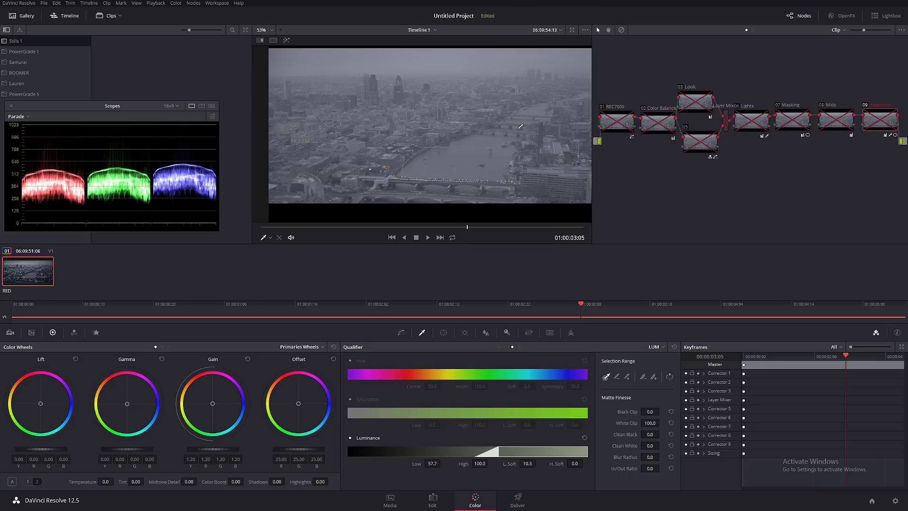
{"action": "key", "text": "shift+d"}
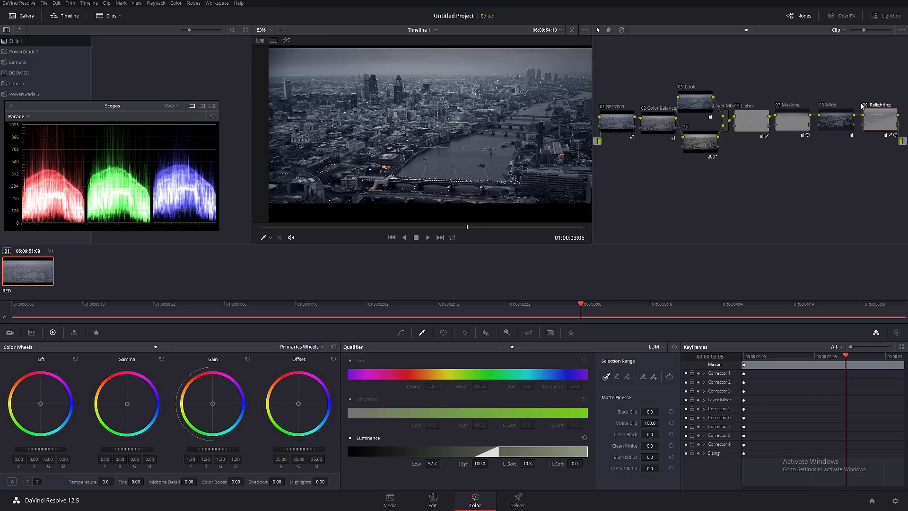
{"action": "left_click", "coordinate": [866, 106]}
{"action": "left_click", "coordinate": [866, 106]}
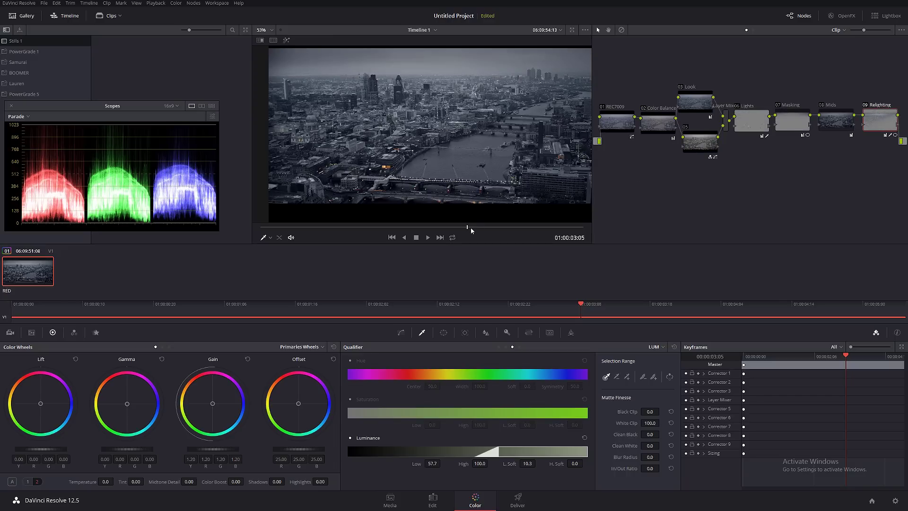
{"action": "key", "text": "alt+f"}
{"action": "scroll", "coordinate": [581, 294], "scroll_direction": "up", "scroll_amount": 3}
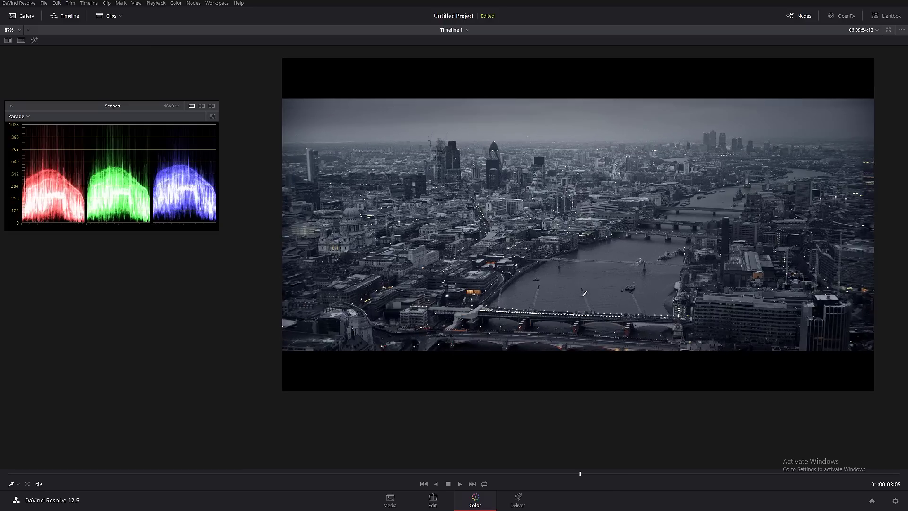
Close the scopes and bypass the grade to compare against the ungraded footage.
{"action": "left_click", "coordinate": [12, 106]}
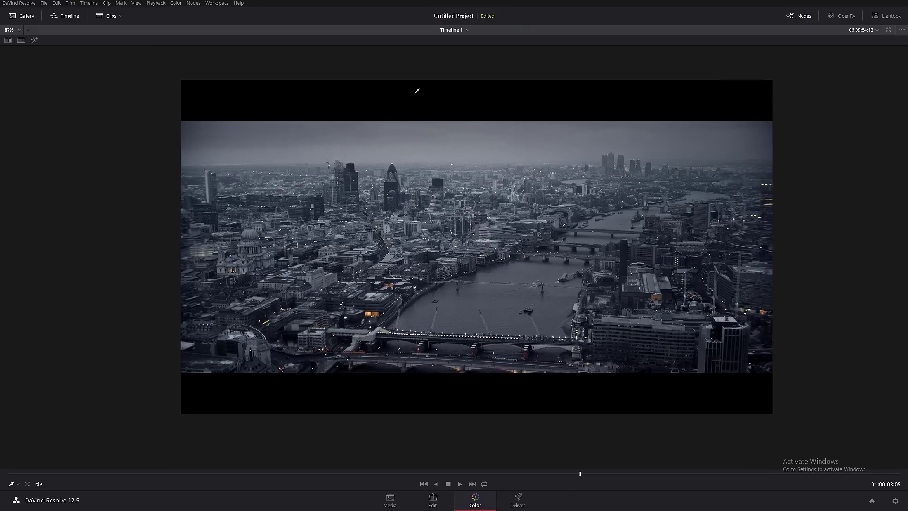
{"action": "scroll", "coordinate": [556, 284], "scroll_direction": "up", "scroll_amount": 1}
{"action": "scroll", "coordinate": [556, 284], "scroll_direction": "up", "scroll_amount": 1}
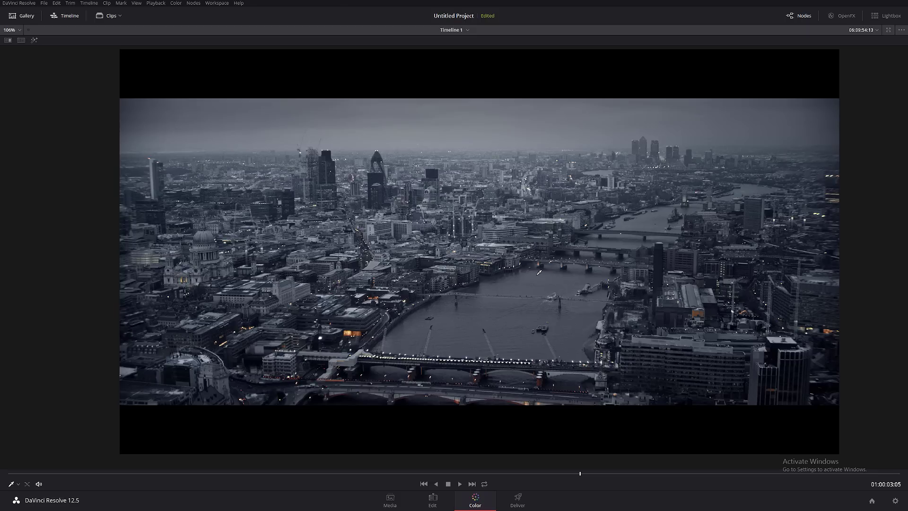
{"action": "key", "text": "shift+d"}
{"action": "key", "text": "shift+d"}
Loop-play the clip from the start, stop, and restore the standard Color page layout.
{"action": "left_click_drag", "start_coordinate": [575, 478], "coordinate": [10, 474]}
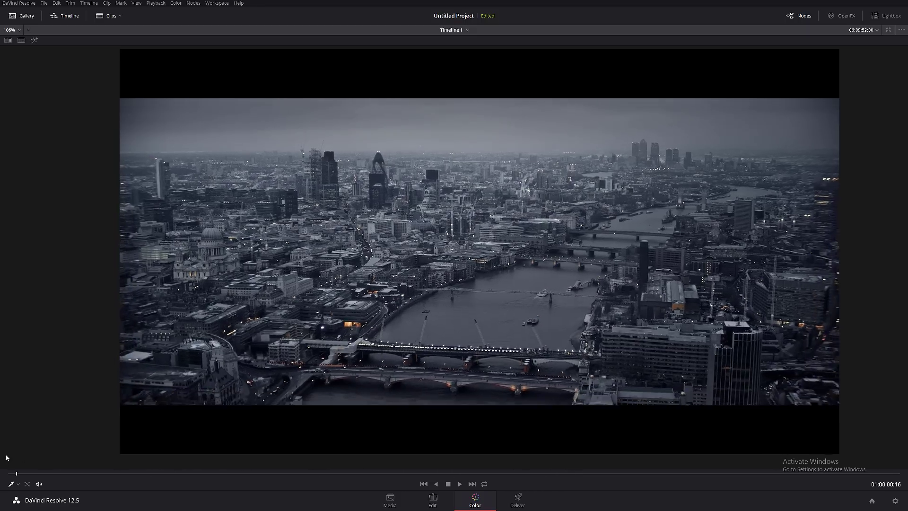
{"action": "left_click", "coordinate": [485, 484]}
{"action": "left_click", "coordinate": [460, 484]}
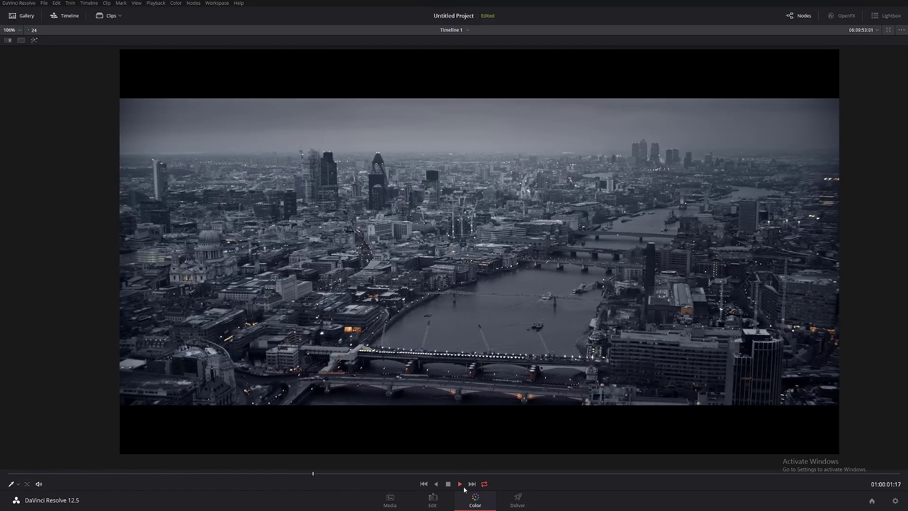
{"action": "left_click", "coordinate": [447, 485]}
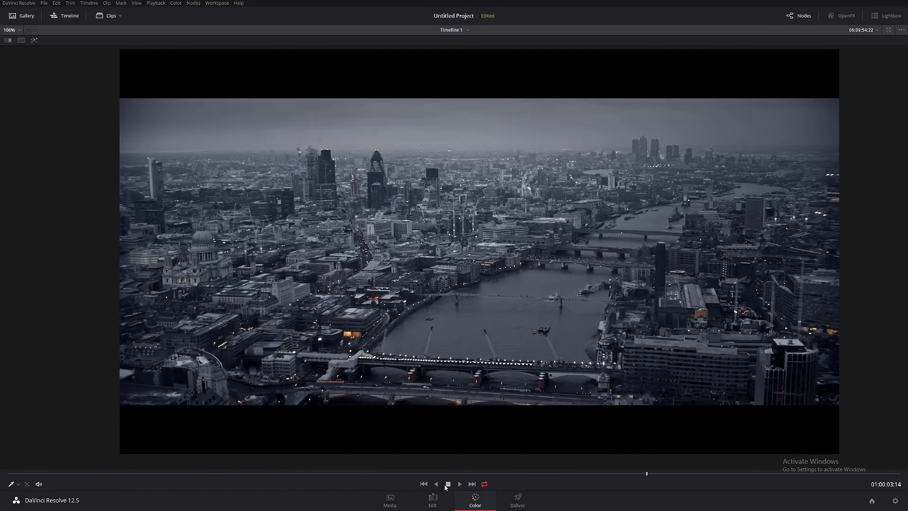
{"action": "key", "text": "alt+f"}
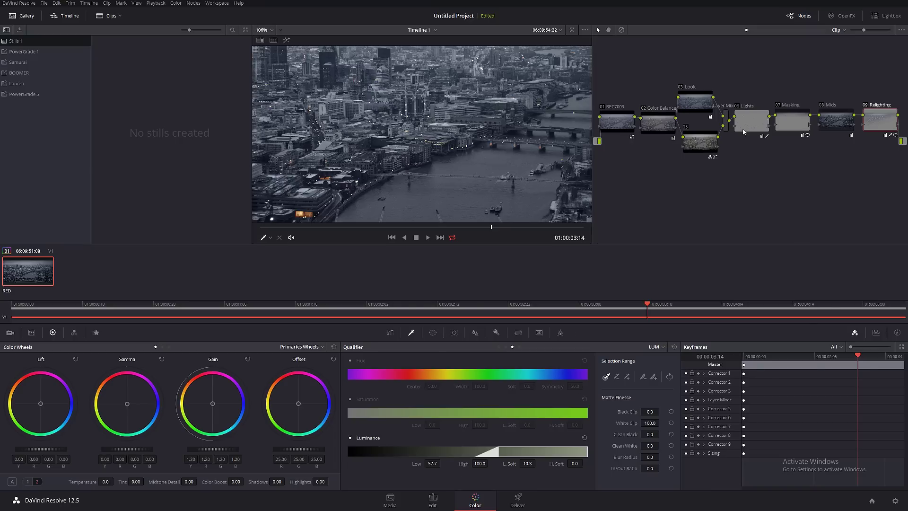
Add outside node 10 and apply the FilmConvert Pro 2.0 OpenFX effect to it.
{"action": "key", "text": "alt+o"}
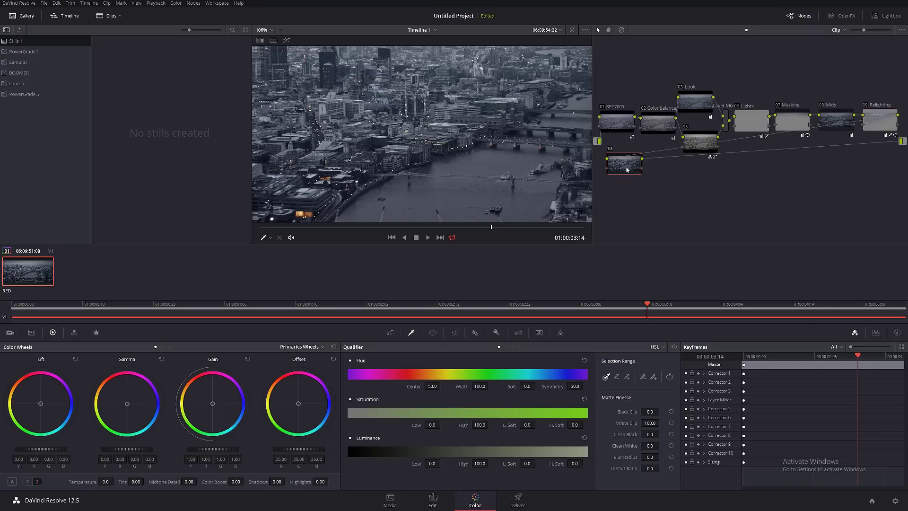
{"action": "left_click", "coordinate": [846, 17]}
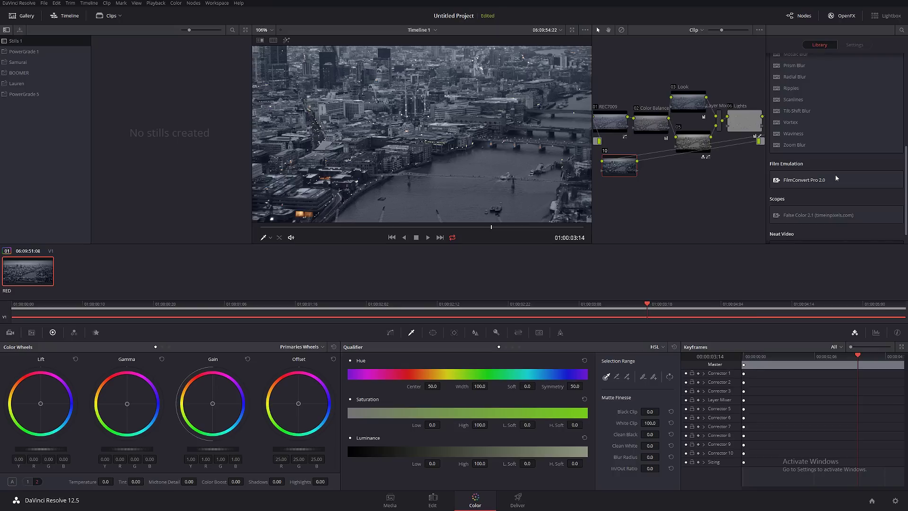
{"action": "left_click_drag", "start_coordinate": [788, 188], "coordinate": [622, 169]}
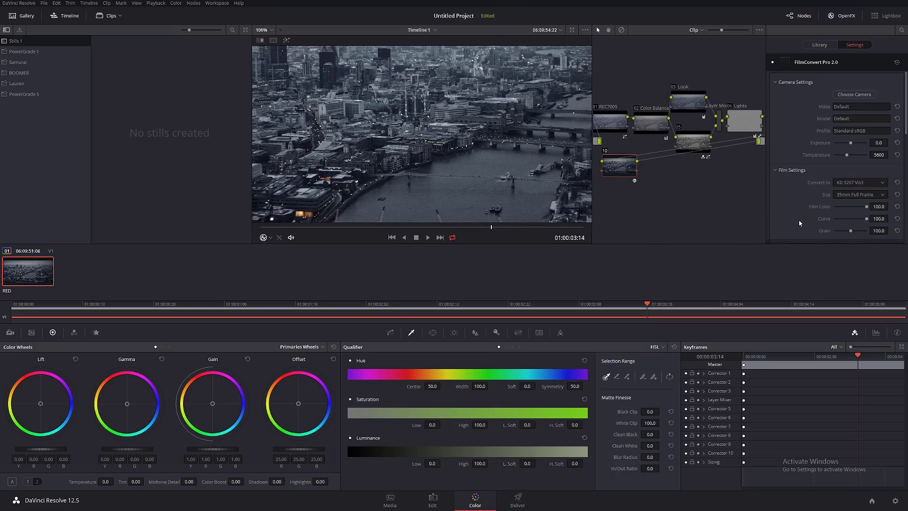
Set FilmConvert's render processor to GPU (OpenCL).
{"action": "scroll", "coordinate": [801, 213], "scroll_direction": "down", "scroll_amount": 5}
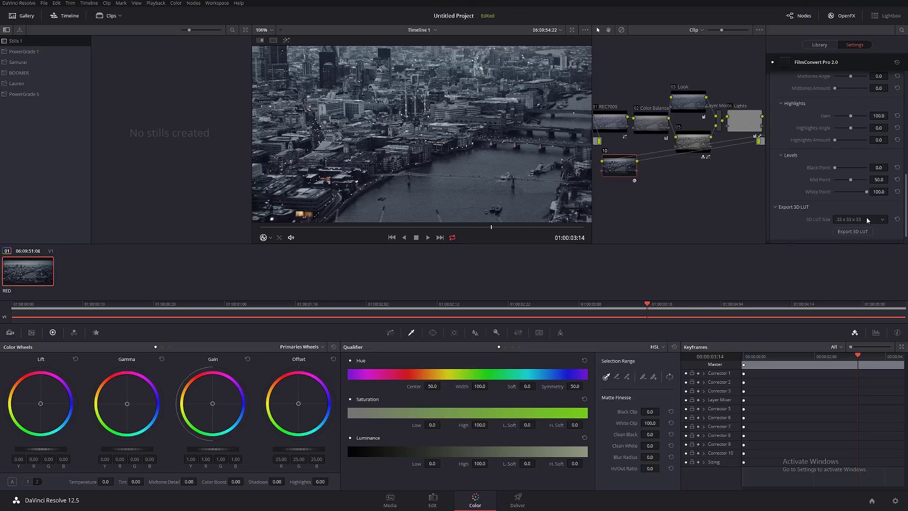
{"action": "scroll", "coordinate": [817, 209], "scroll_direction": "down", "scroll_amount": 1}
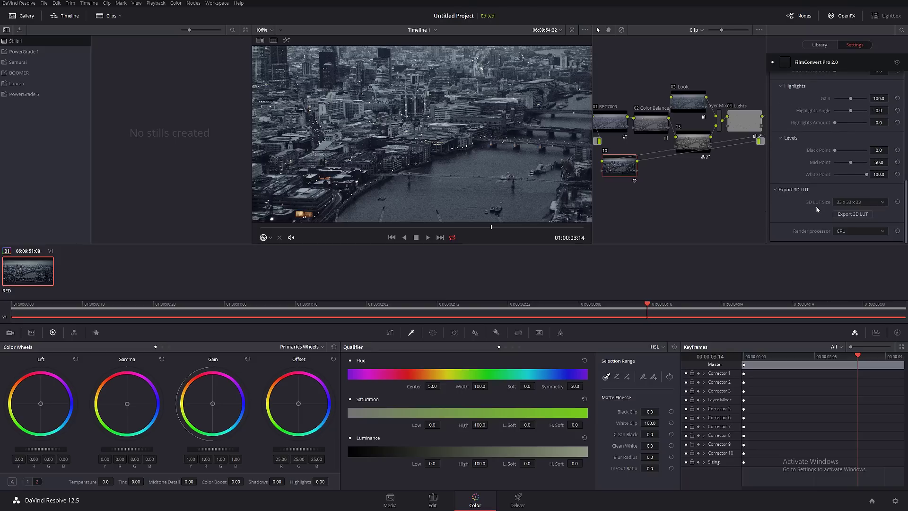
{"action": "left_click", "coordinate": [857, 232]}
{"action": "left_click", "coordinate": [845, 245]}
{"action": "key", "text": "Down"}
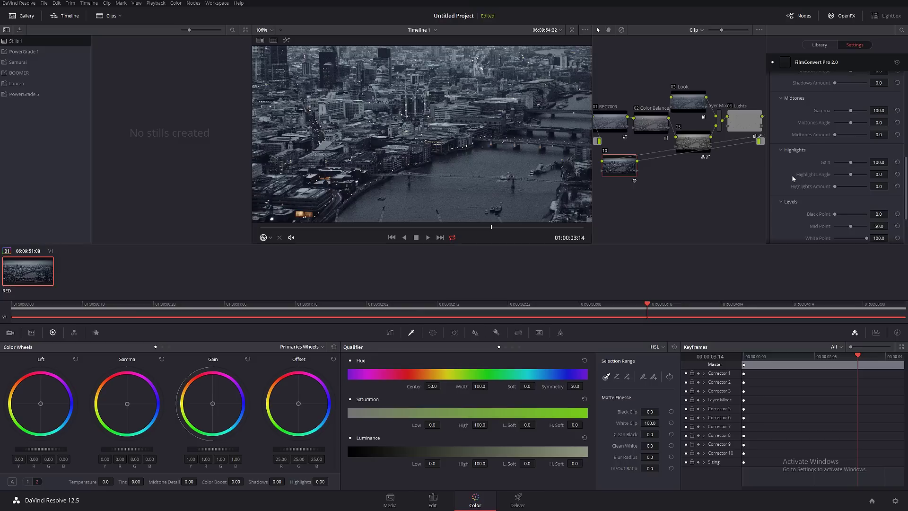
Set FilmConvert's Film Color to 0.0 and film size to Super 16, then enlarge the viewer.
{"action": "scroll", "coordinate": [799, 199], "scroll_direction": "up", "scroll_amount": 10}
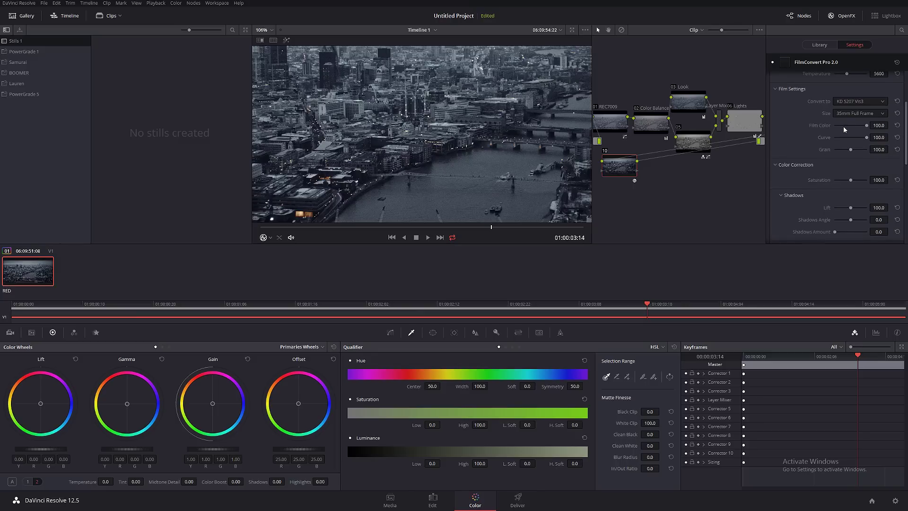
{"action": "left_click_drag", "start_coordinate": [843, 127], "coordinate": [806, 139]}
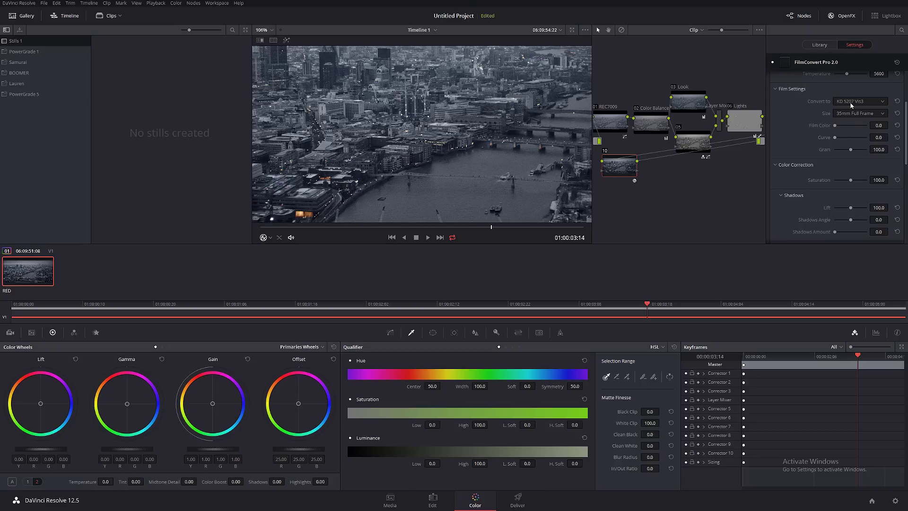
{"action": "left_click", "coordinate": [860, 114]}
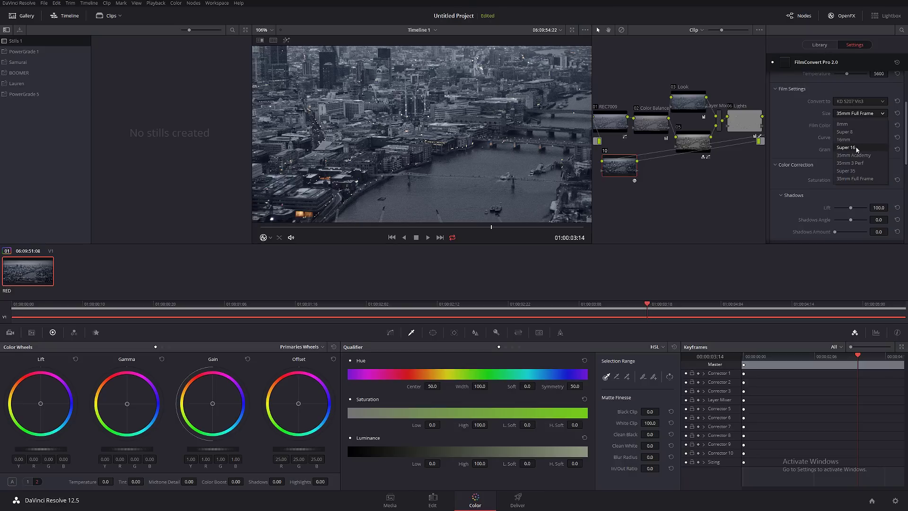
{"action": "left_click", "coordinate": [857, 149]}
{"action": "left_click", "coordinate": [841, 17]}
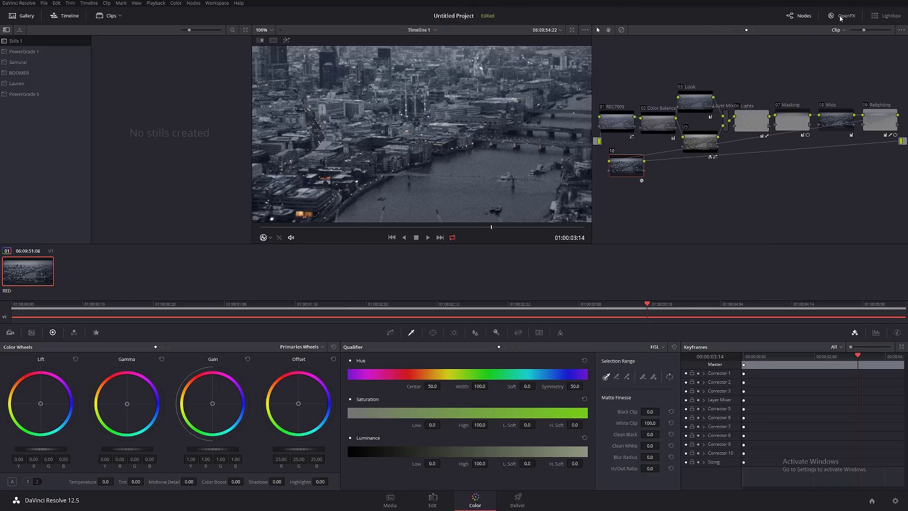
{"action": "key", "text": "alt+f"}
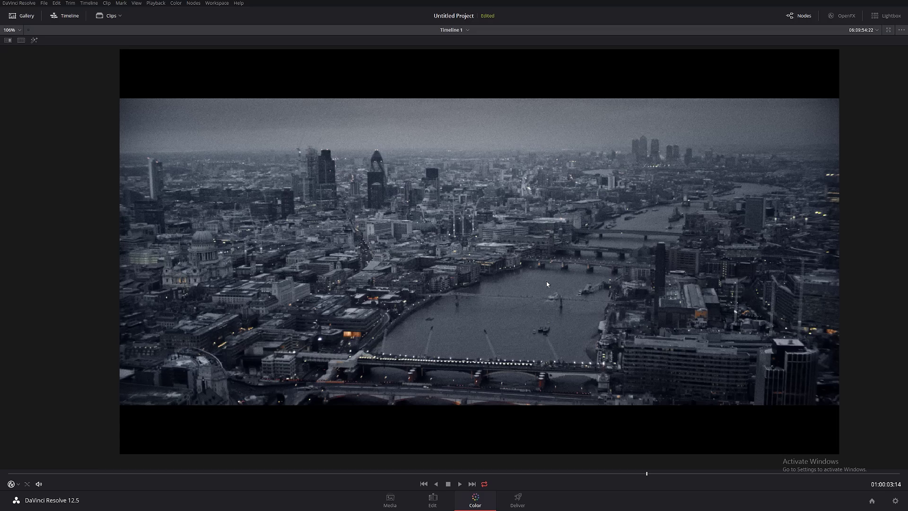
Set node 10's Key Output Gain to 0.500 in the Key palette.
{"action": "scroll", "coordinate": [547, 282], "scroll_direction": "up", "scroll_amount": 1}
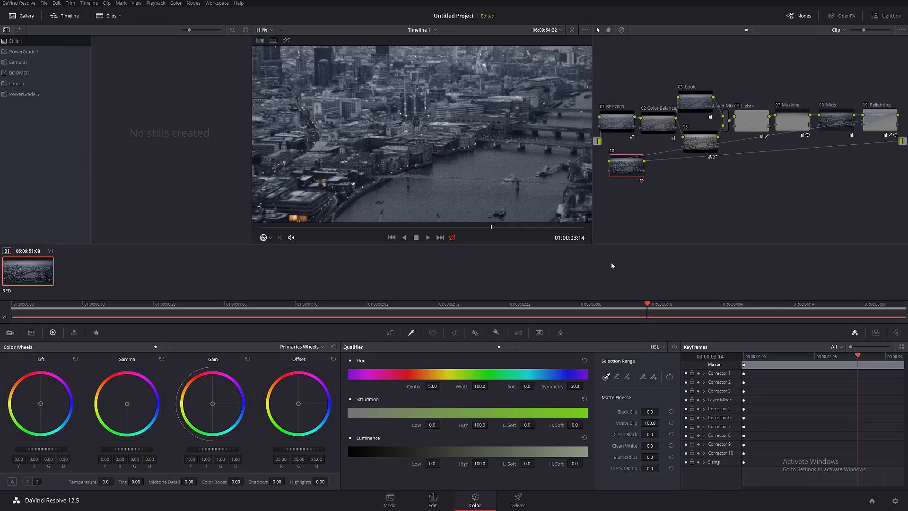
{"action": "left_click", "coordinate": [496, 332]}
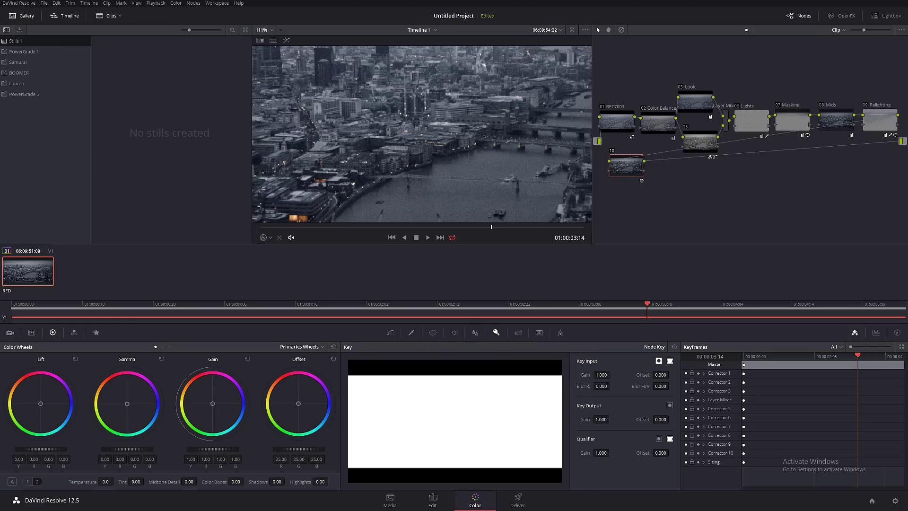
{"action": "type", "text": "0.5"}
{"action": "key", "text": "Return"}
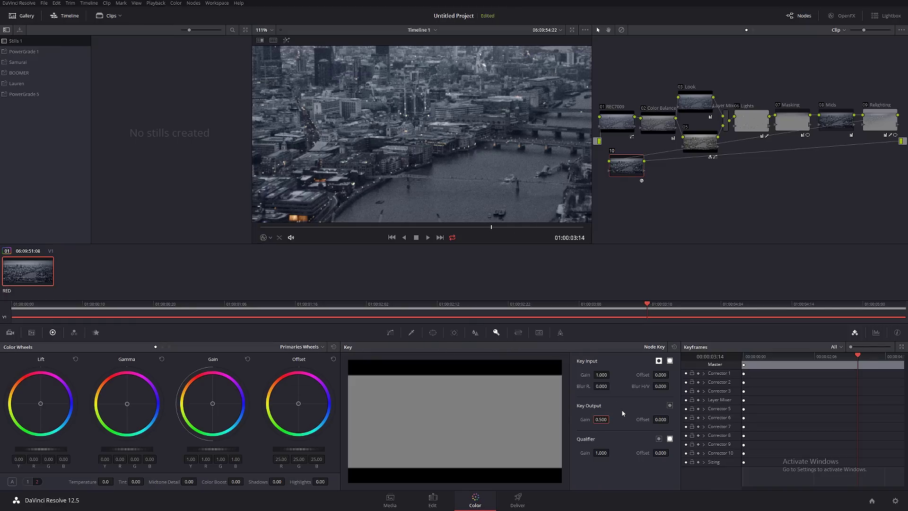
Review the halved grain by playing the clip from near the start in the enlarged viewer.
{"action": "key", "text": "alt+f"}
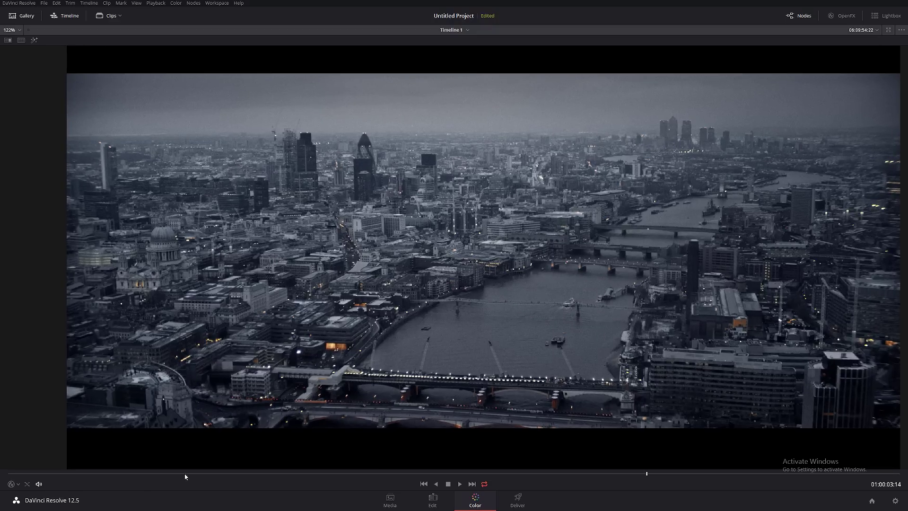
{"action": "left_click", "coordinate": [163, 473]}
{"action": "left_click", "coordinate": [460, 484]}
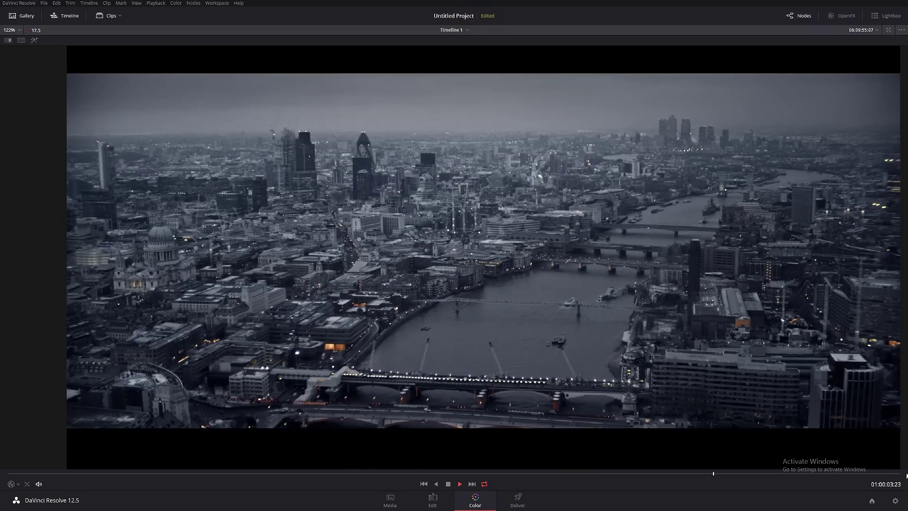
{"action": "key", "text": "space"}
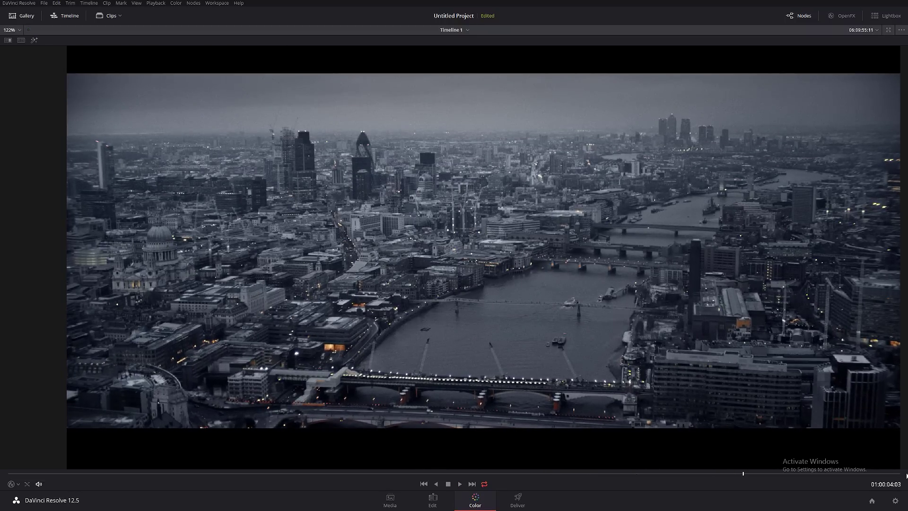